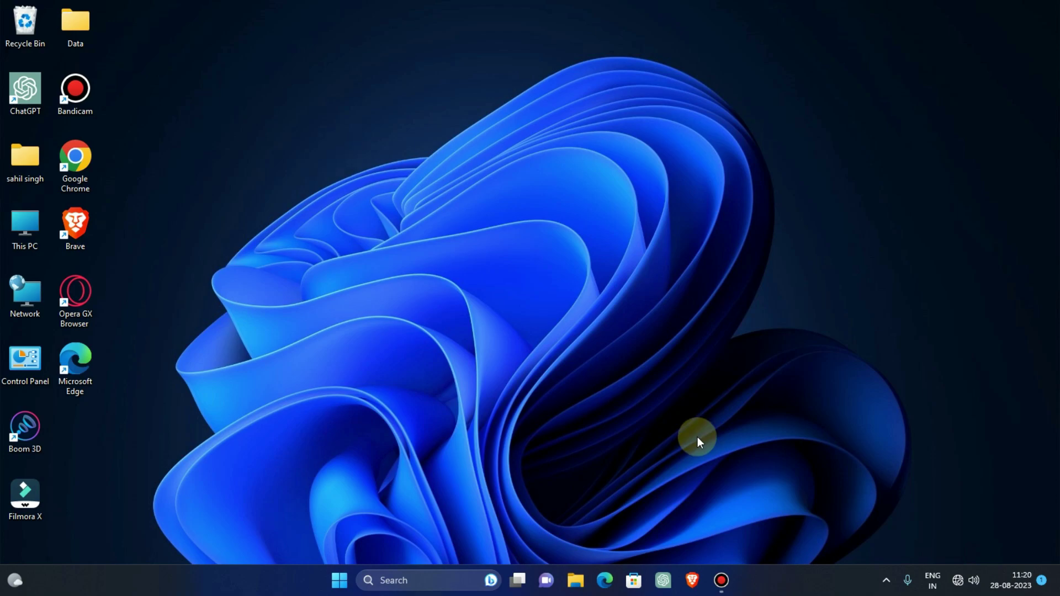
left_click(722, 579)
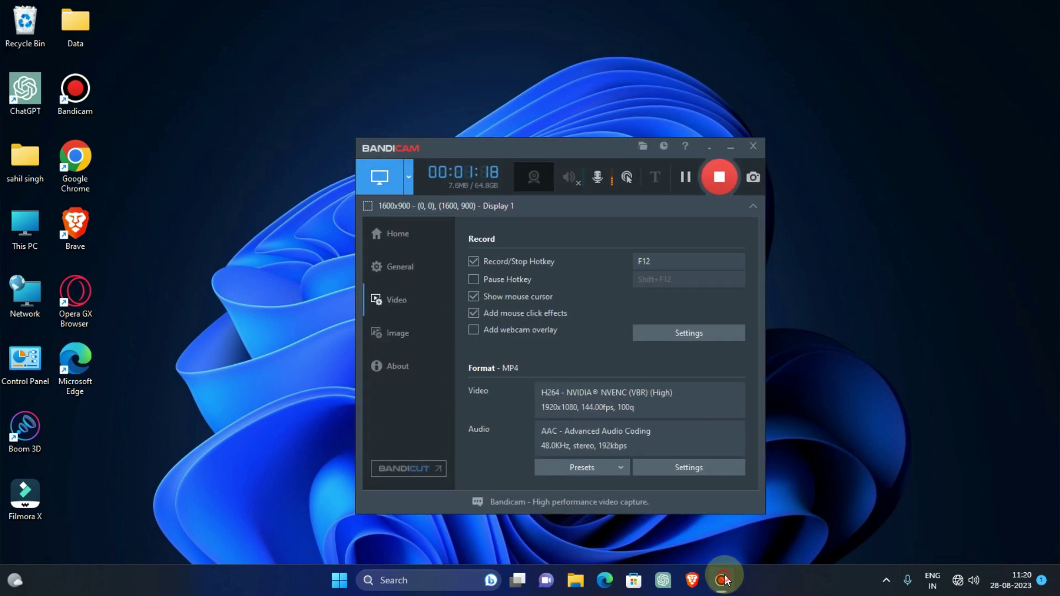
left_click(723, 580)
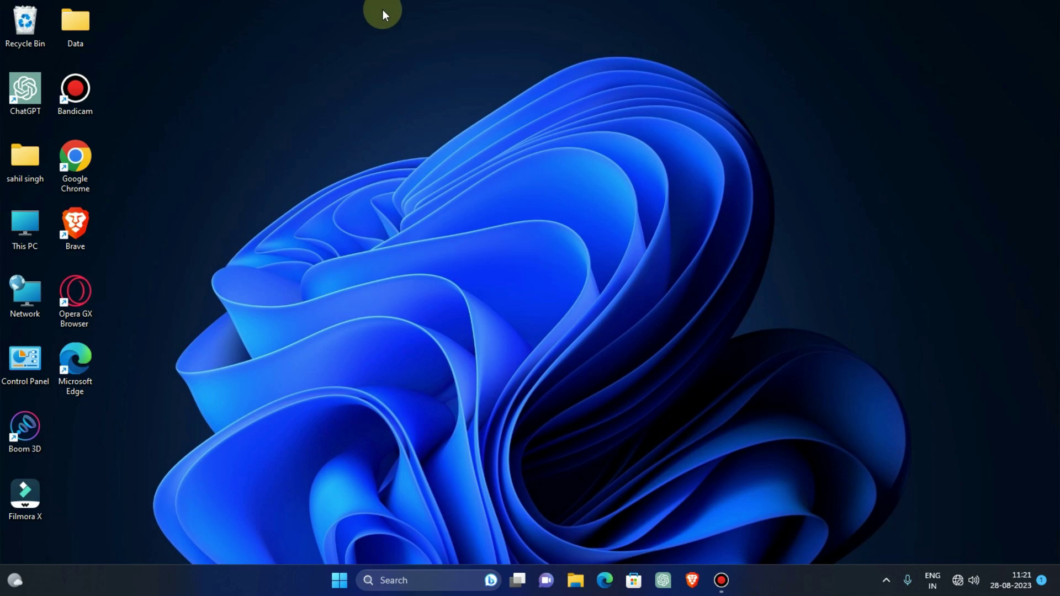
Find and open the Run dialog through Windows search, and place it near the middle of the desktop
left_click(390, 580)
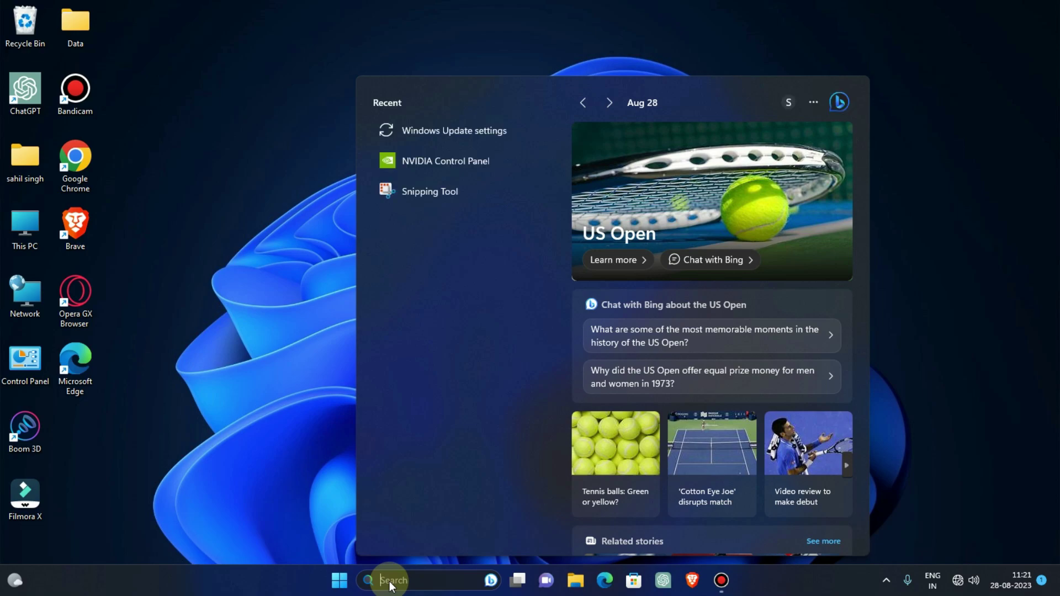
type("run")
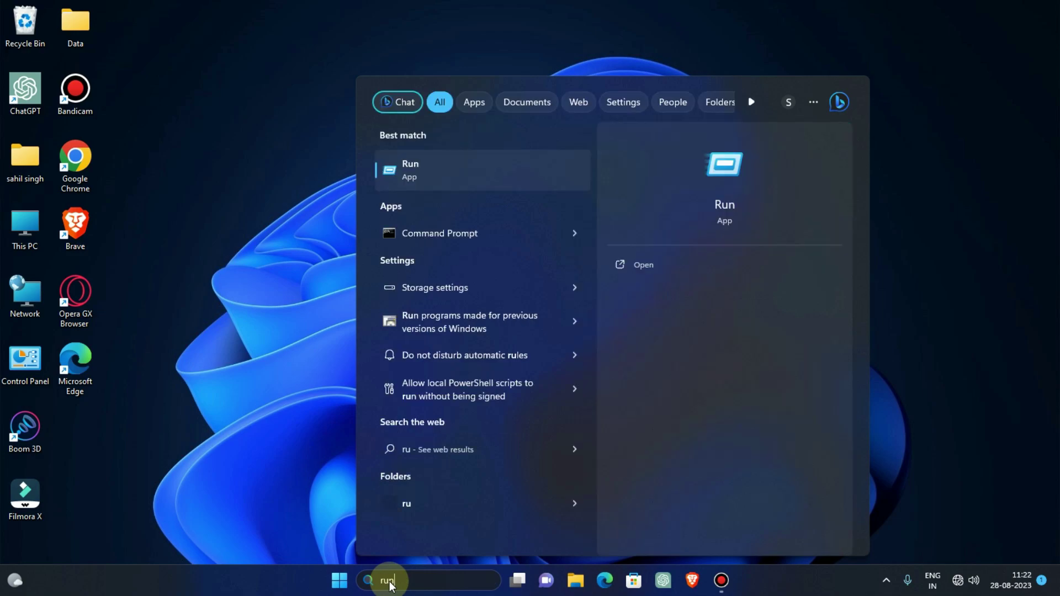
key("Return")
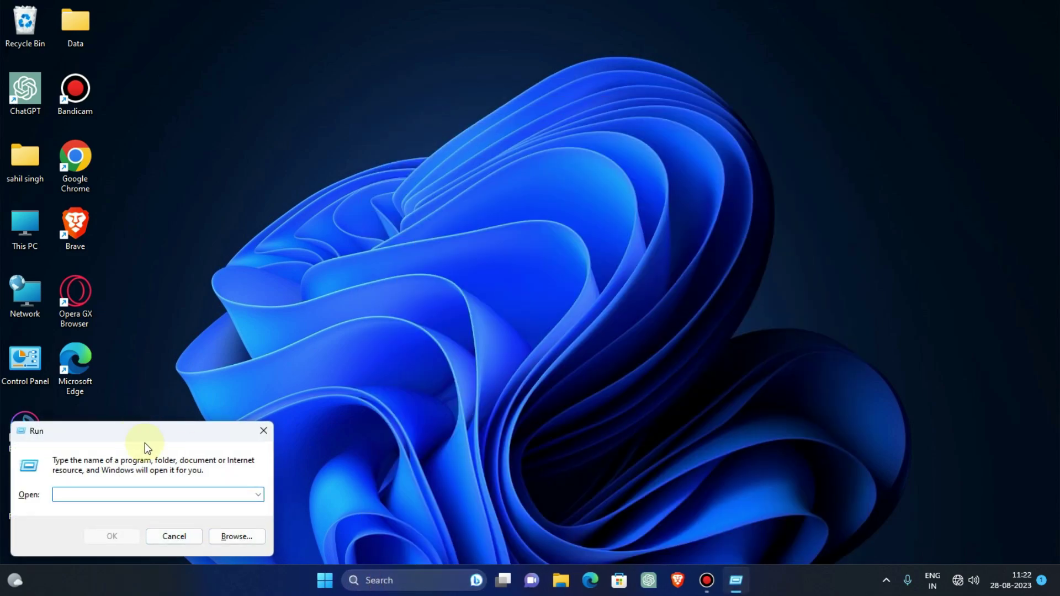
left_click_drag(147, 448, 596, 238)
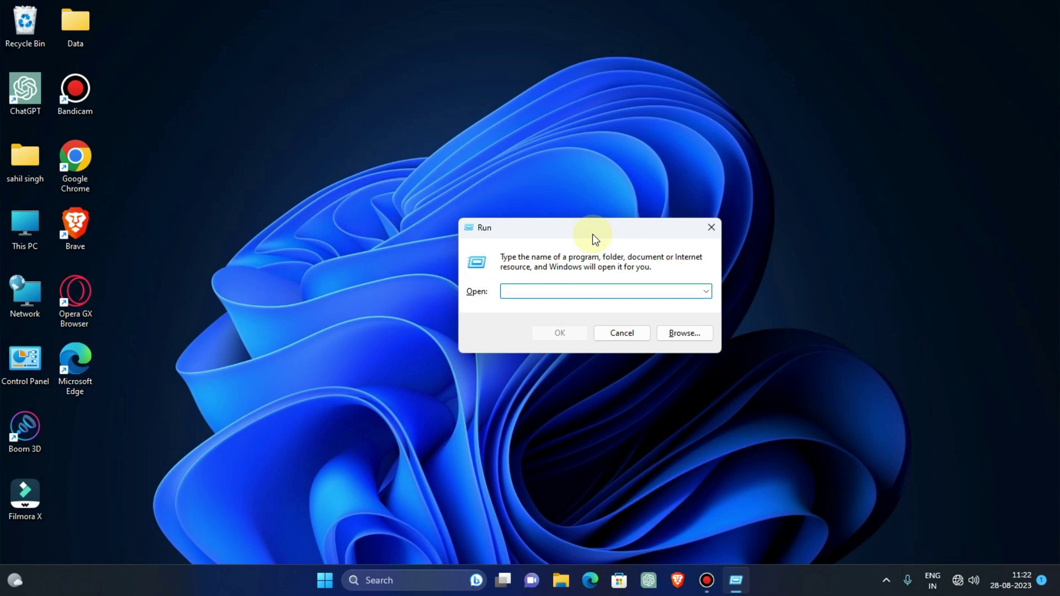
Run the command prefetch and grant permanent access to the Prefetch folder
type("prefetch")
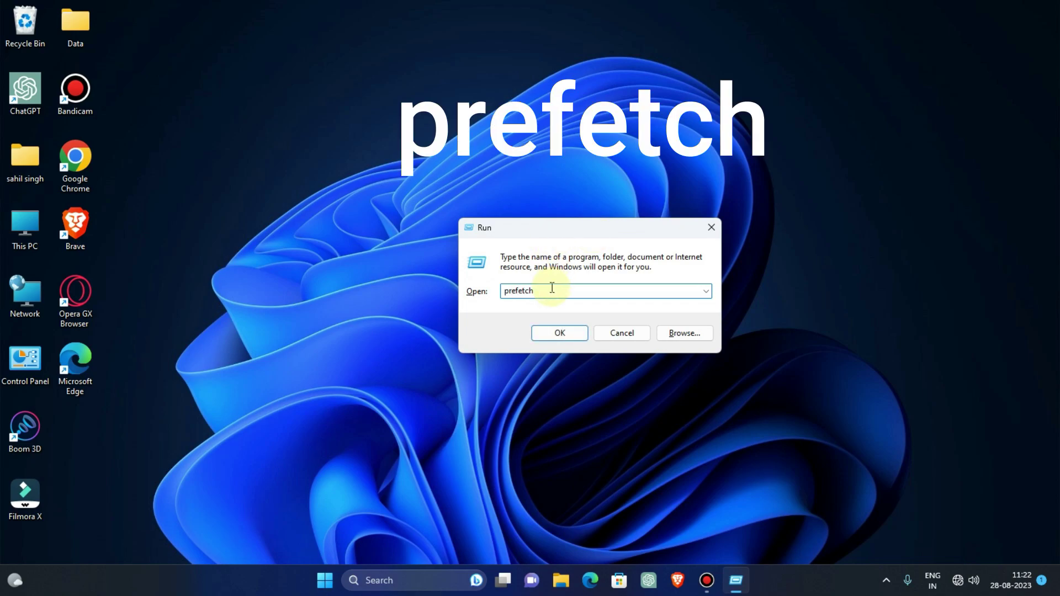
left_click_drag(553, 288, 486, 293)
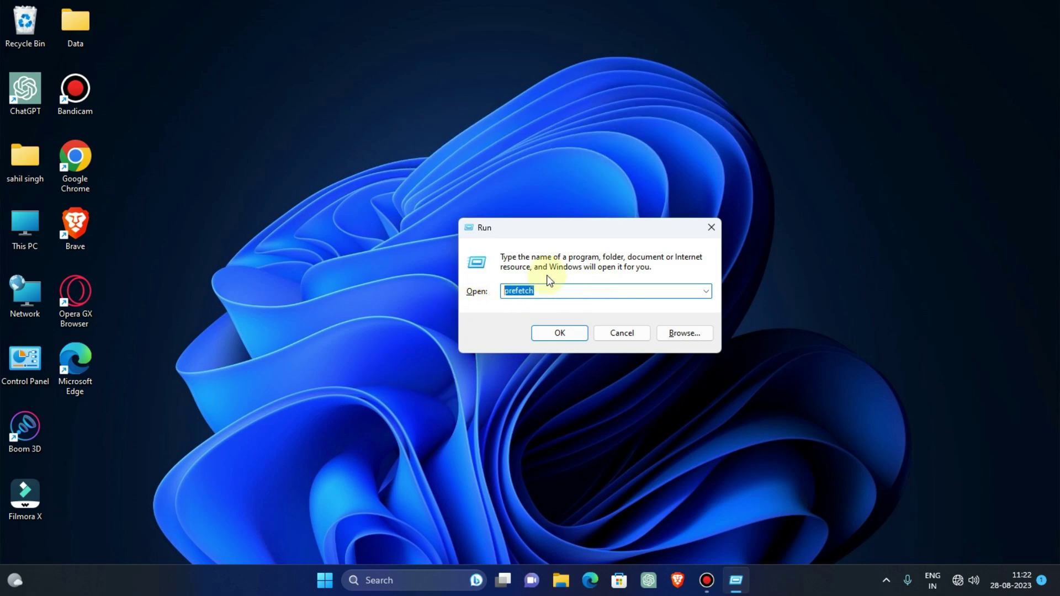
left_click_drag(540, 291, 491, 302)
left_click(555, 333)
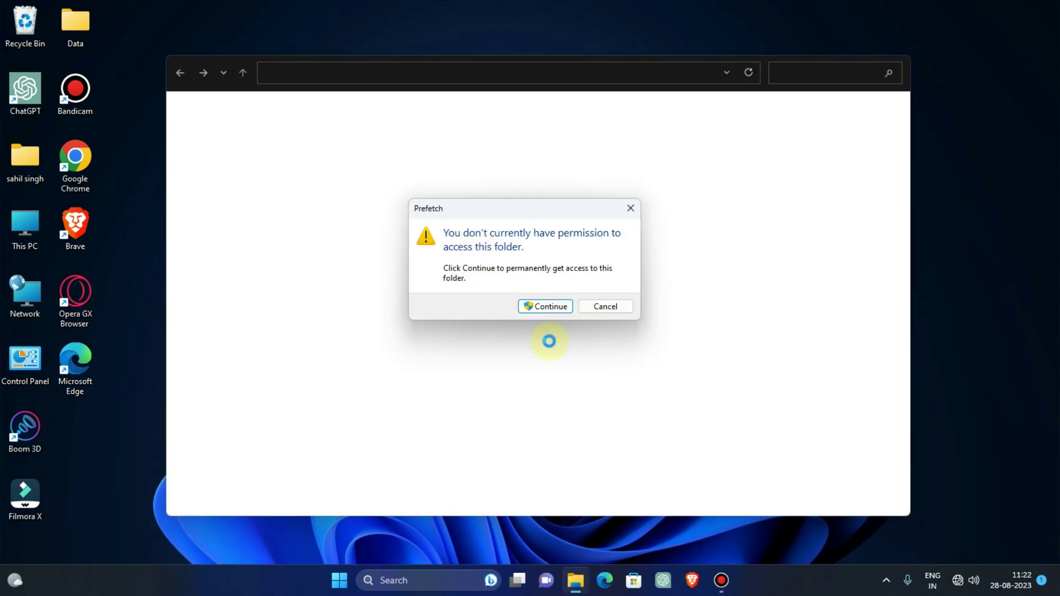
left_click(545, 307)
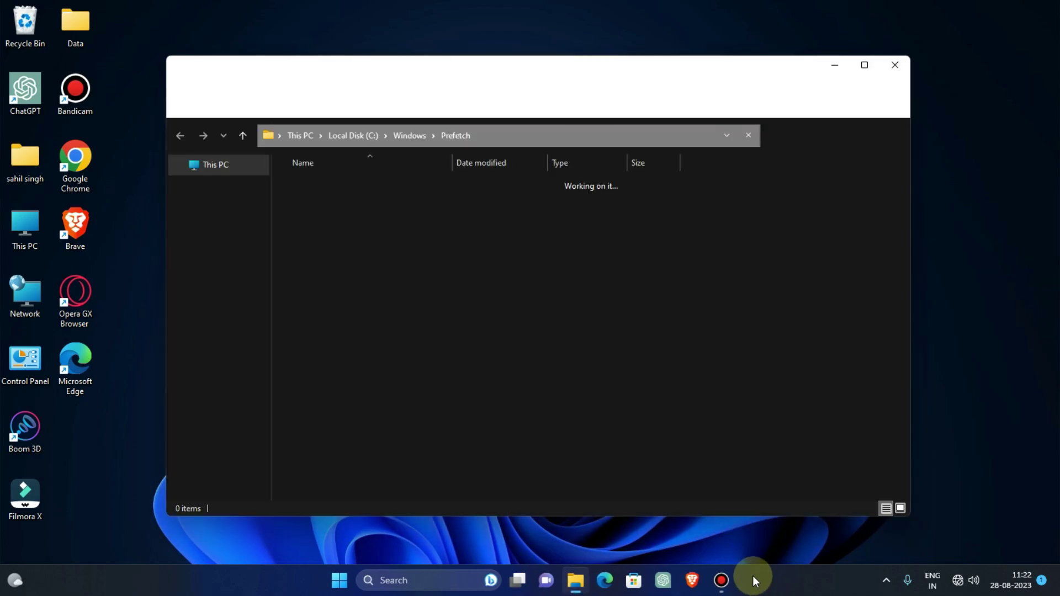
left_click(723, 580)
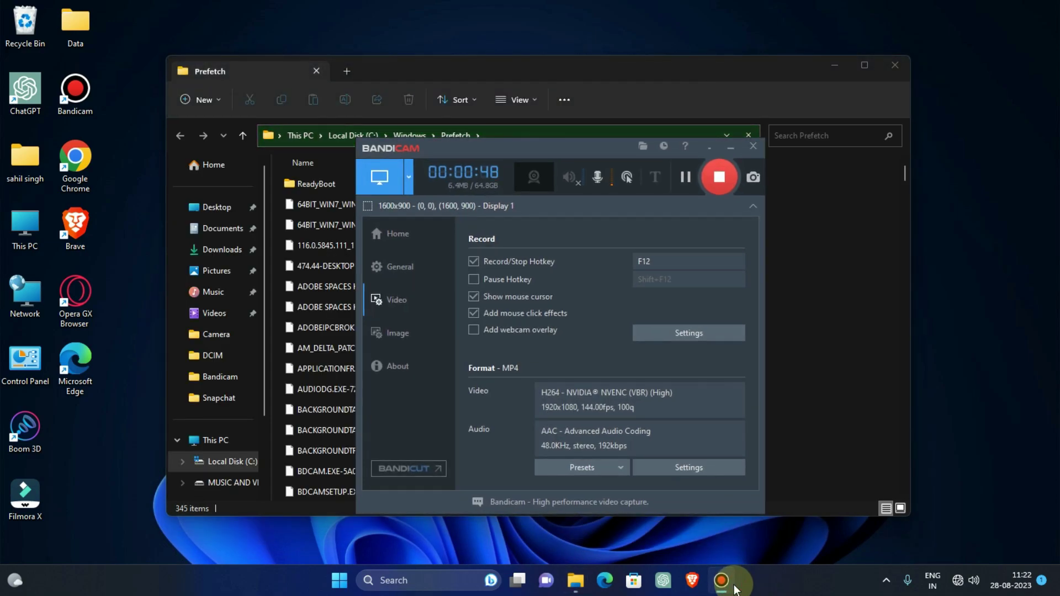
left_click(733, 587)
Delete all items in the Prefetch folder, skipping the file that is in use, and close the folder window
mouse_move(789, 186)
left_mouse_down()
mouse_move(406, 581)
mouse_move(441, 407)
left_mouse_up()
scroll(439, 402, "up", 3)
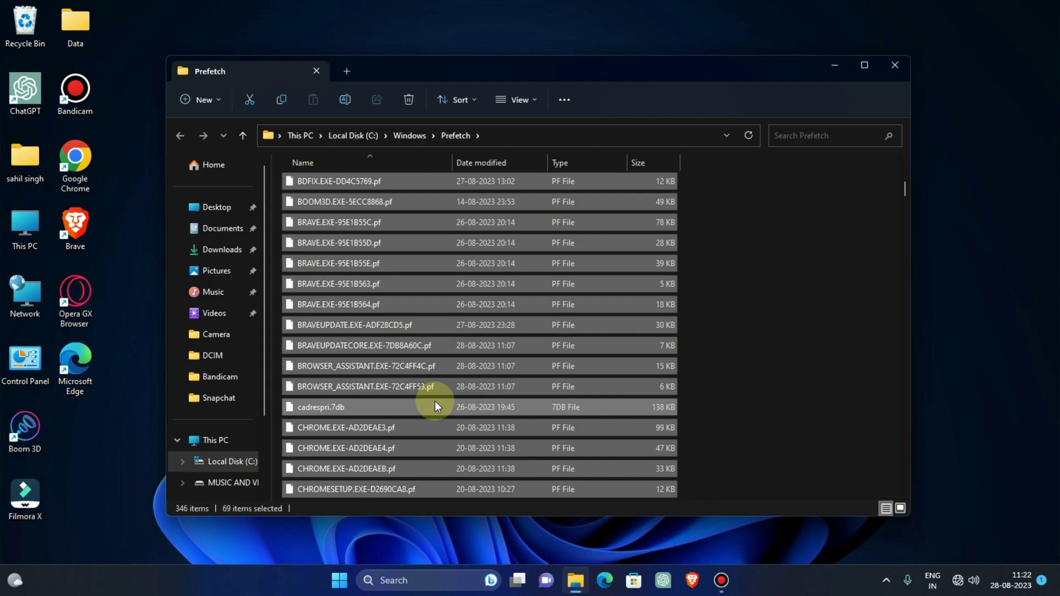
key("ctrl+a")
scroll(722, 190, "down", 3)
scroll(721, 191, "up", 6)
left_click_drag(701, 184, 137, 593)
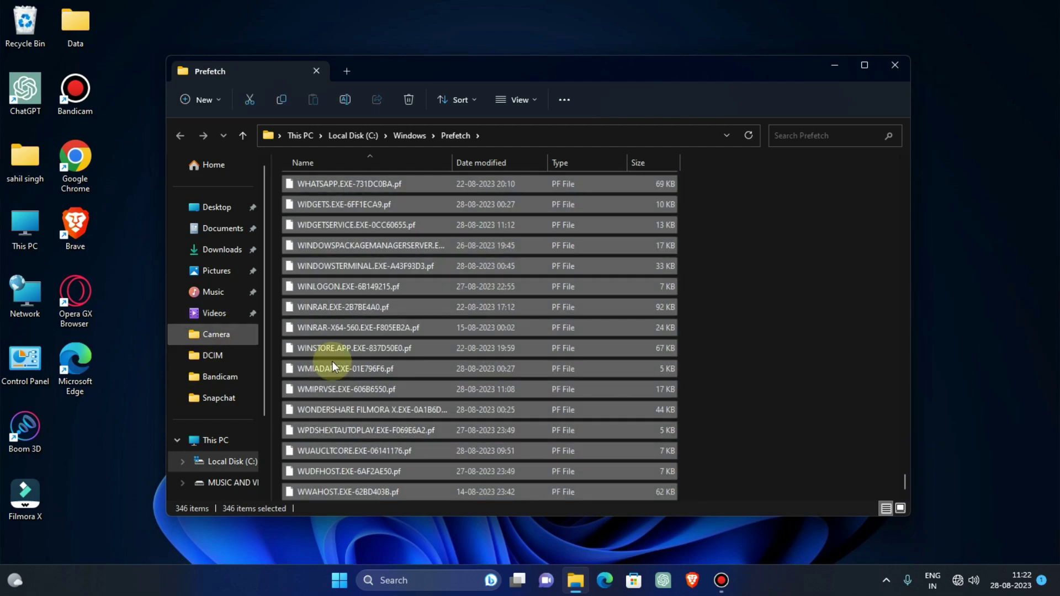
right_click(440, 268)
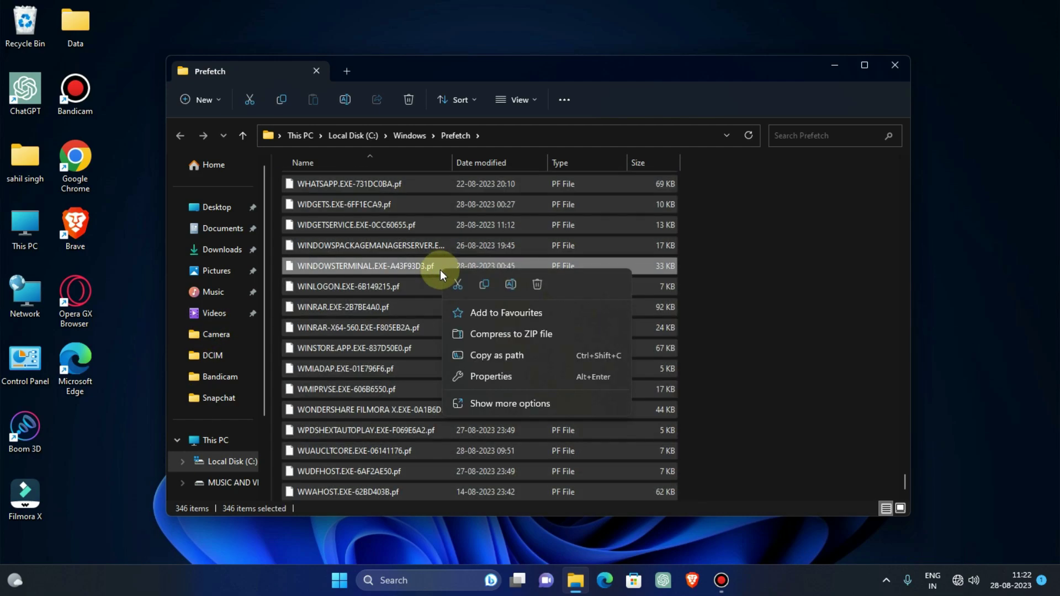
left_click(532, 289)
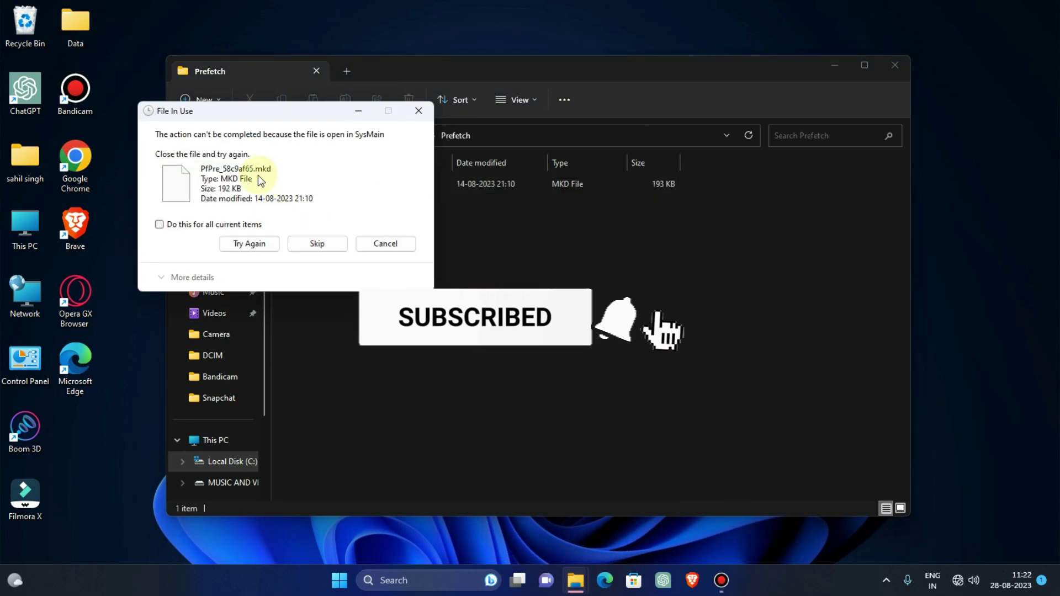
left_click(317, 244)
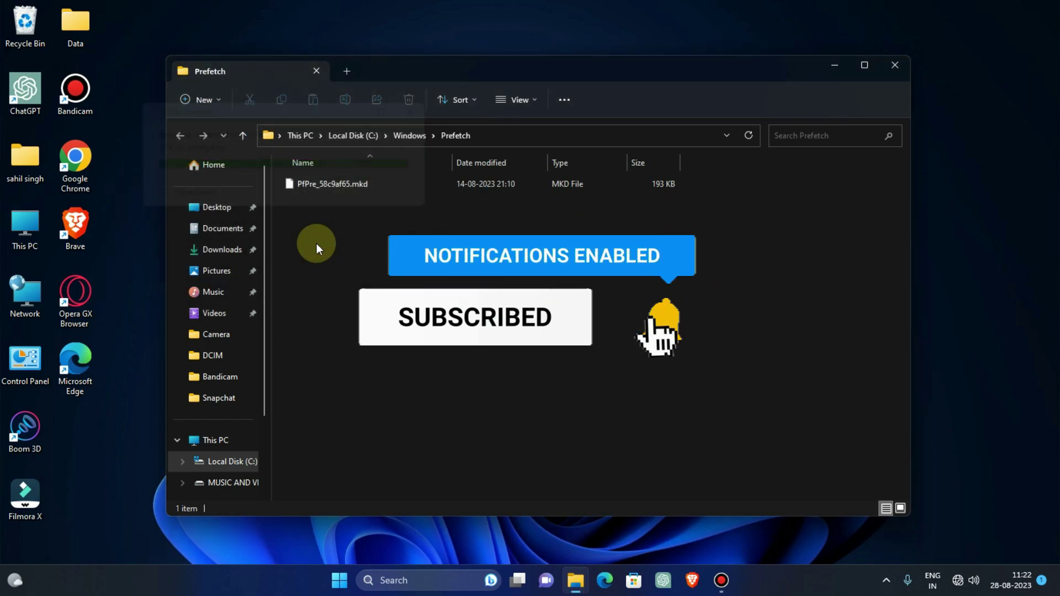
left_click(524, 187)
left_click_drag(827, 341, 383, 141)
left_click(903, 72)
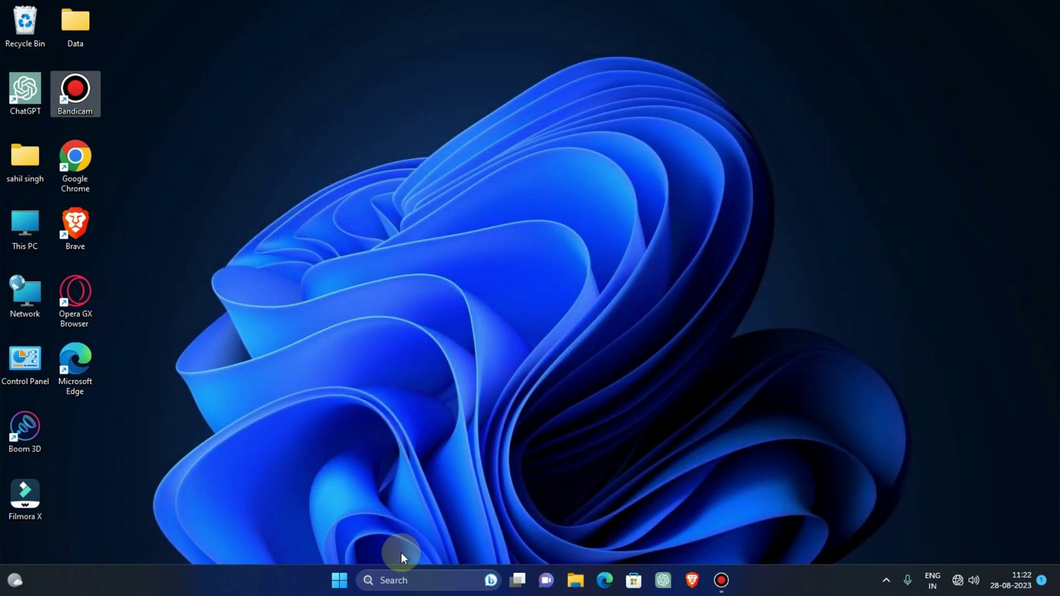
Search Windows for run, open the Run dialog again and move it toward the middle of the desktop
left_click(403, 580)
type("run")
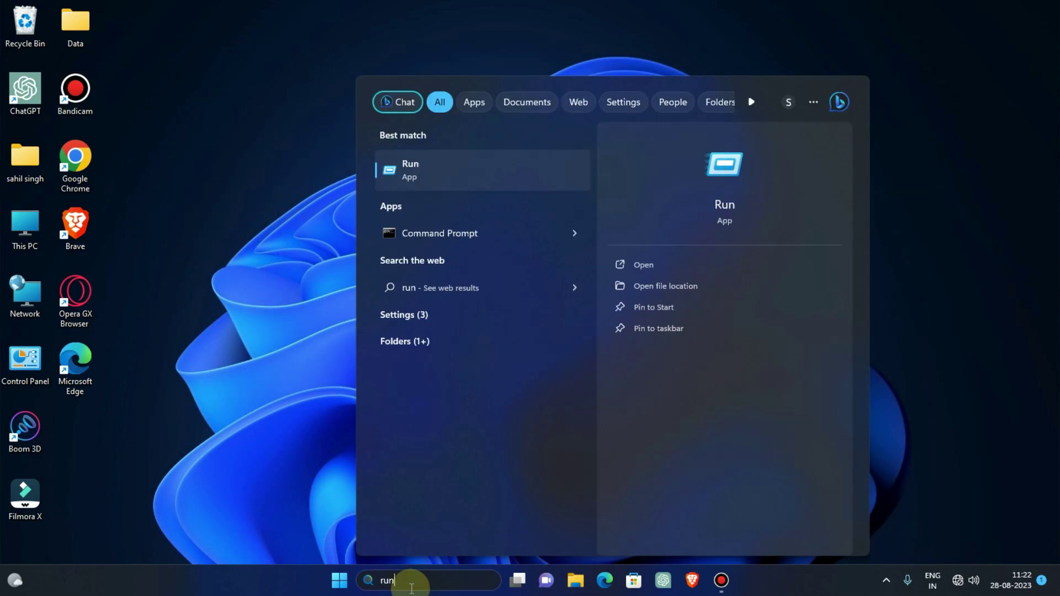
left_click(507, 178)
left_click_drag(107, 429, 542, 323)
Replace the Run command with temp, execute it and grant permanent access to the Windows Temp folder
key("BackSpace")
type("temp")
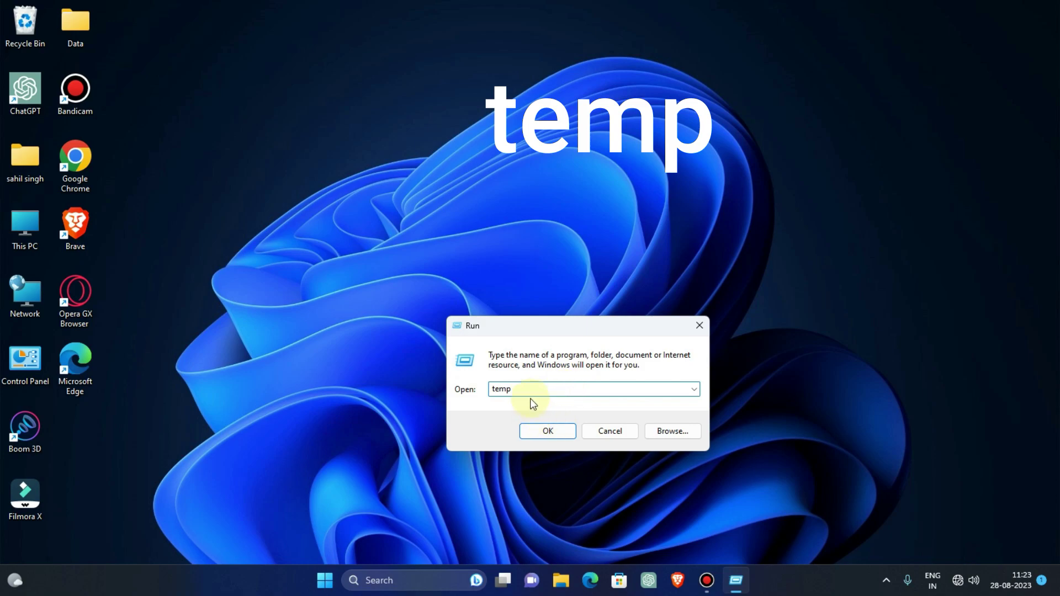
left_click_drag(520, 390, 478, 388)
left_click(550, 433)
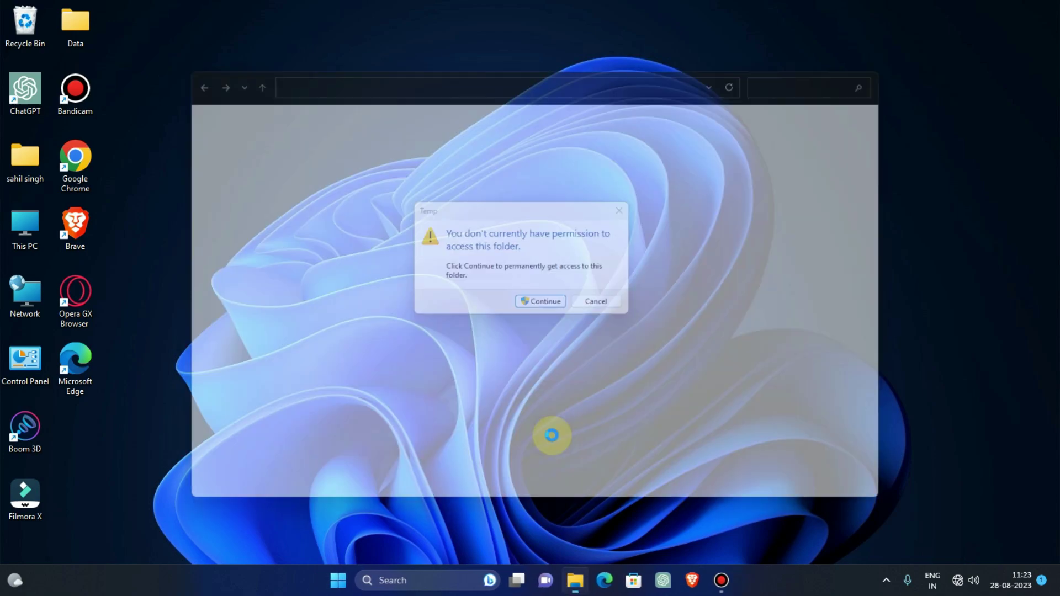
left_click(552, 307)
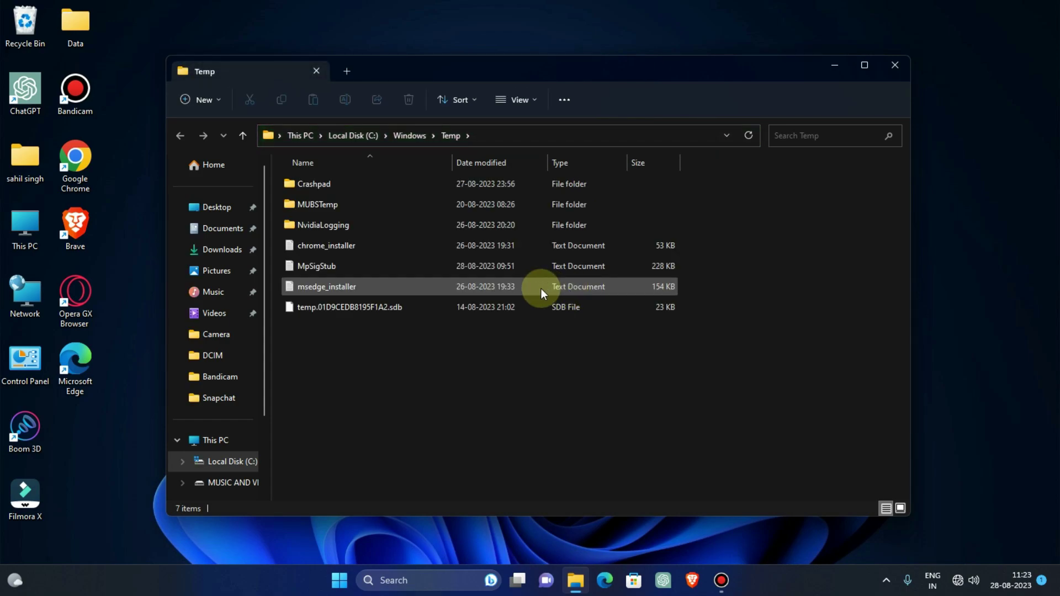
Delete all files and folders in the Windows Temp folder and close its window
key("ctrl+a")
left_click(744, 413)
left_click_drag(744, 413, 386, 89)
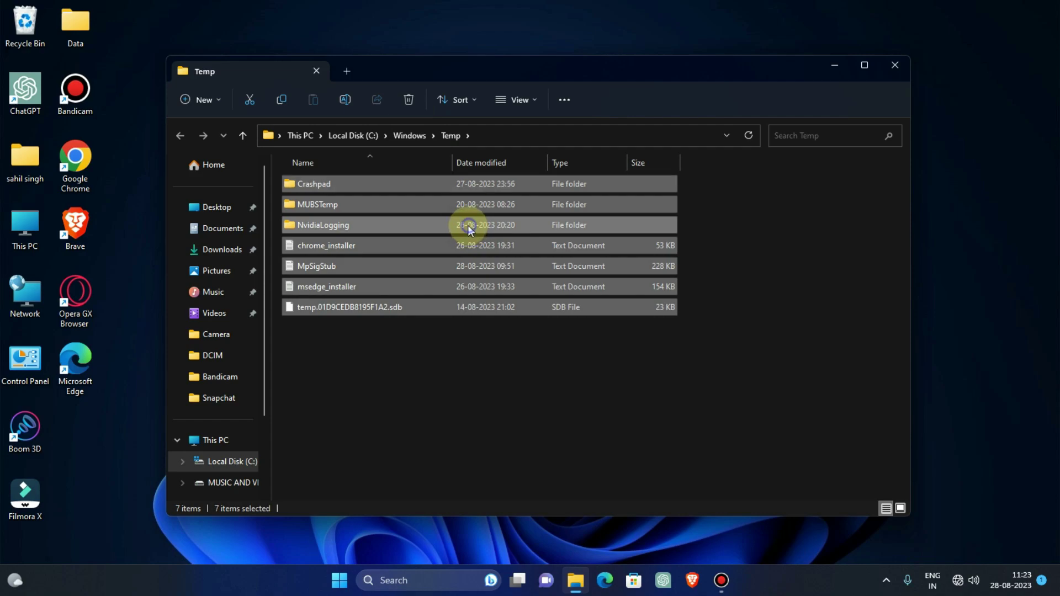
right_click(469, 228)
left_click(564, 242)
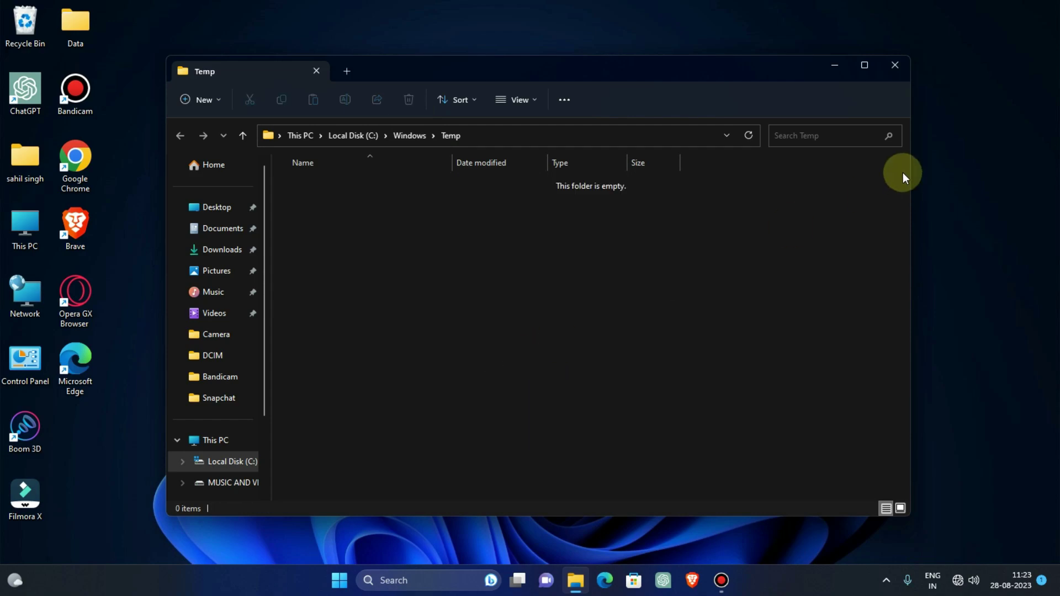
left_click(897, 65)
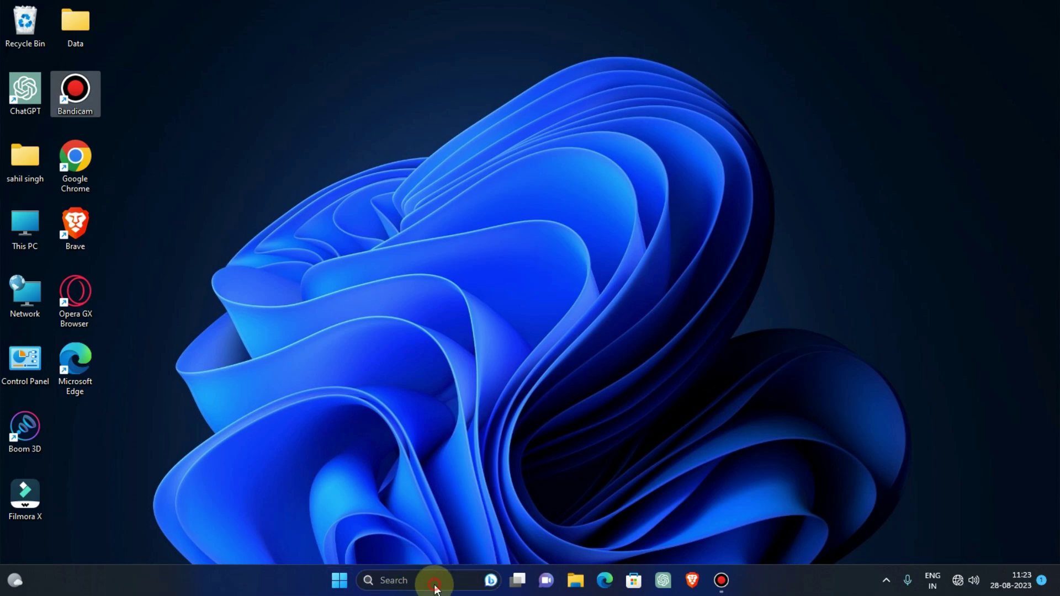
Reopen the Run dialog through Windows search, move it toward the middle of the desktop and clear its command entry
left_click(490, 579)
left_click(432, 410)
type("run")
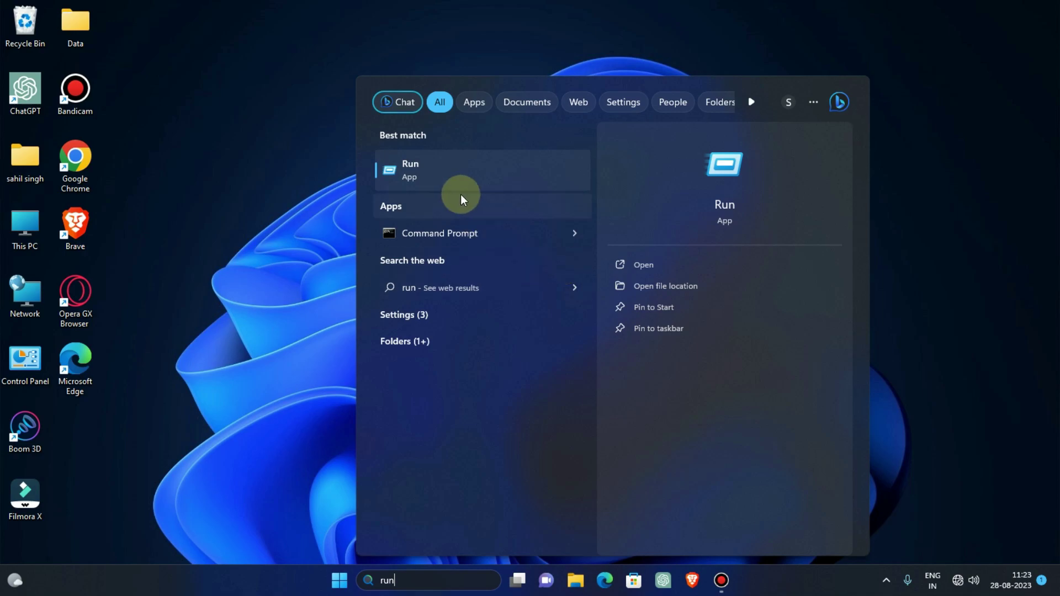
left_click(442, 180)
left_click_drag(122, 426, 477, 253)
left_click(444, 313)
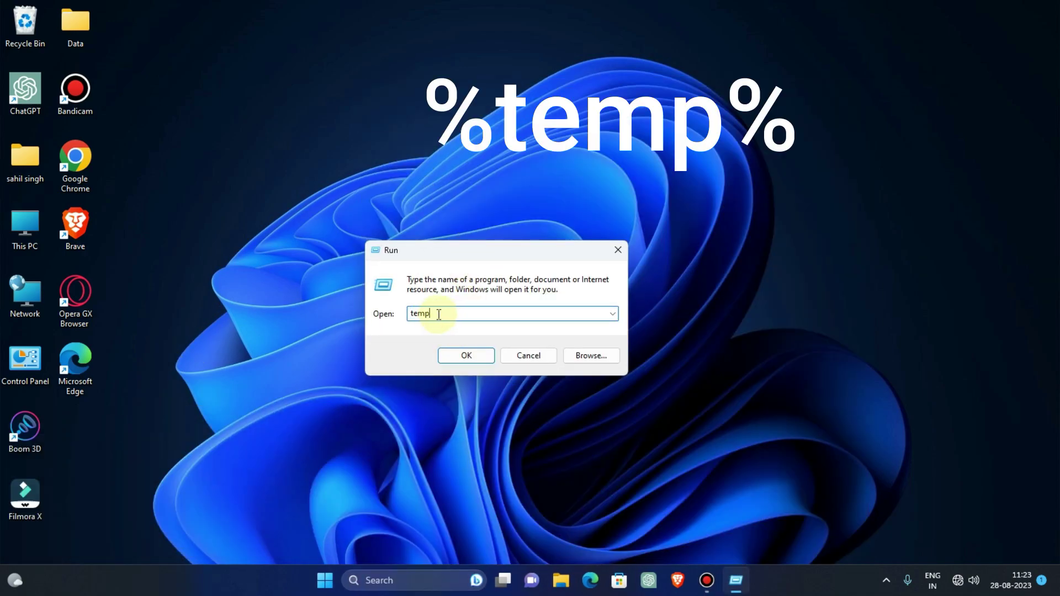
key("ctrl+a")
key("BackSpace")
type("te")
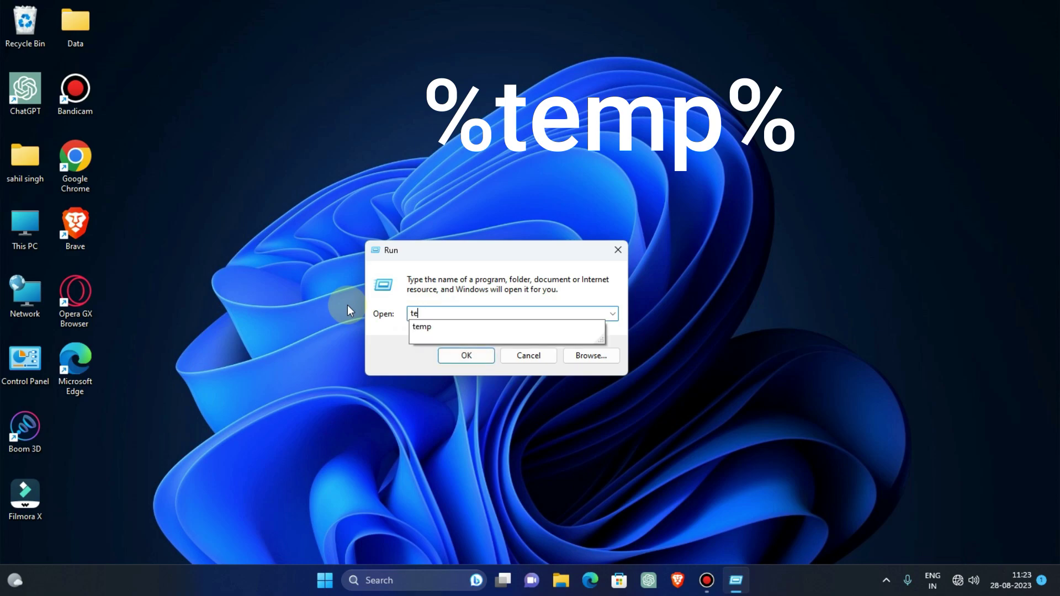
type("mp")
key("BackSpace")
key("BackSpace")
key("BackSpace")
key("BackSpace")
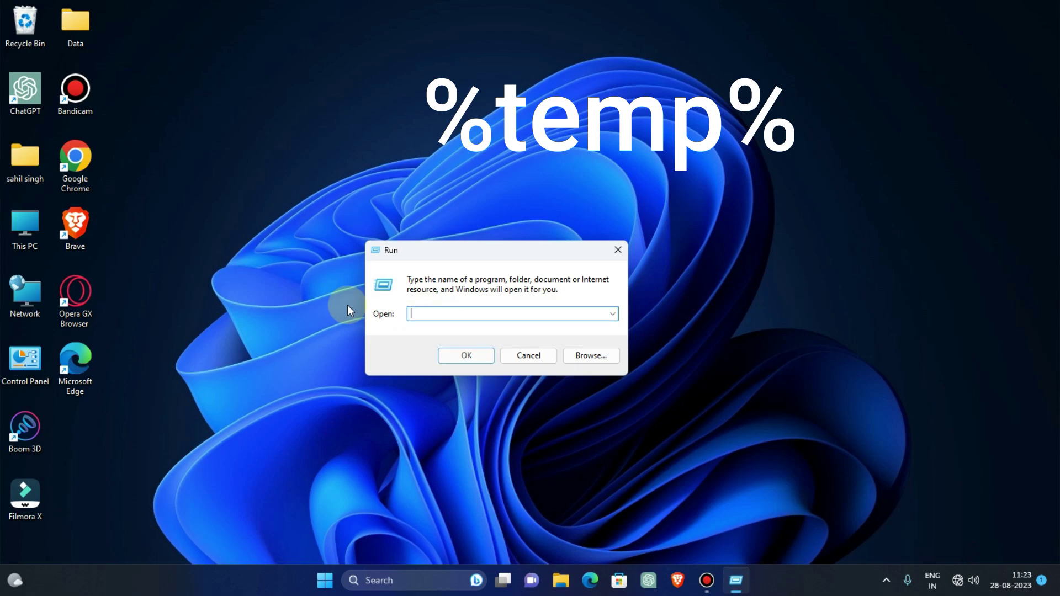
Run the command %temp% to open the user's local Temp folder
type("%temp")
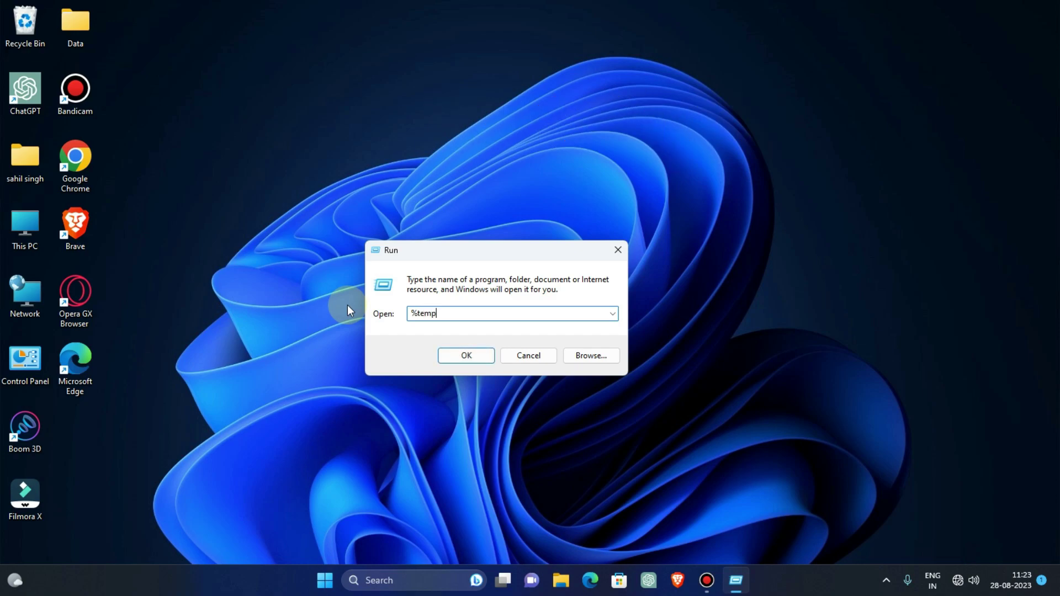
type("%")
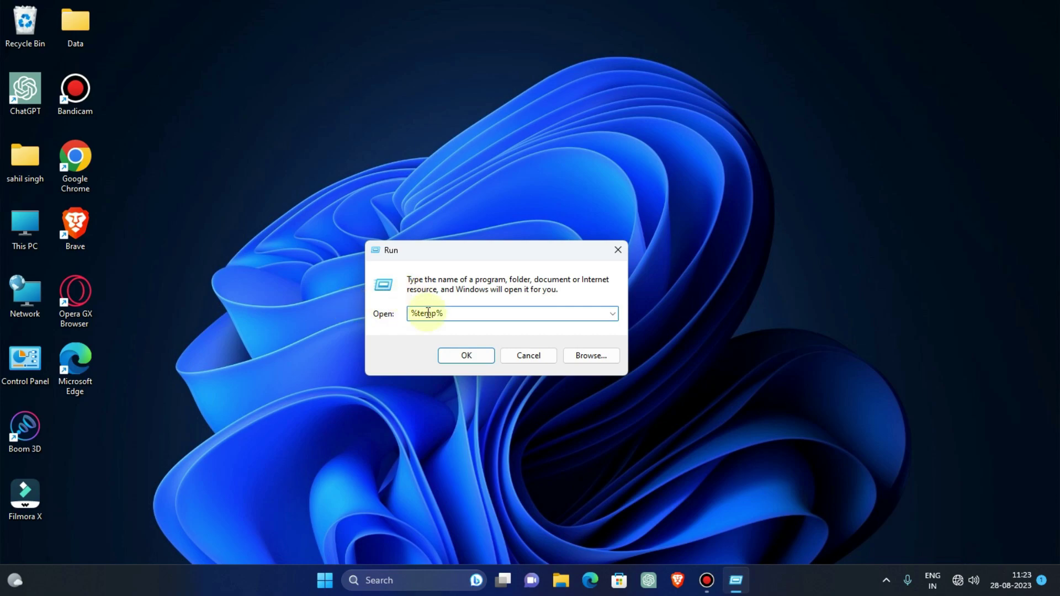
left_click_drag(419, 313, 436, 313)
left_click(449, 311)
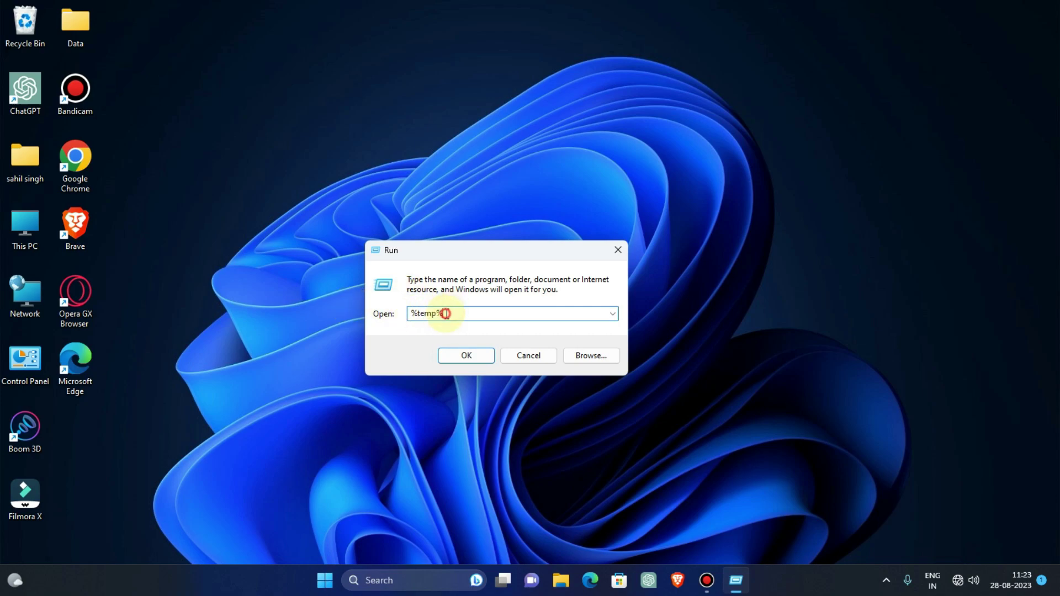
left_click(466, 356)
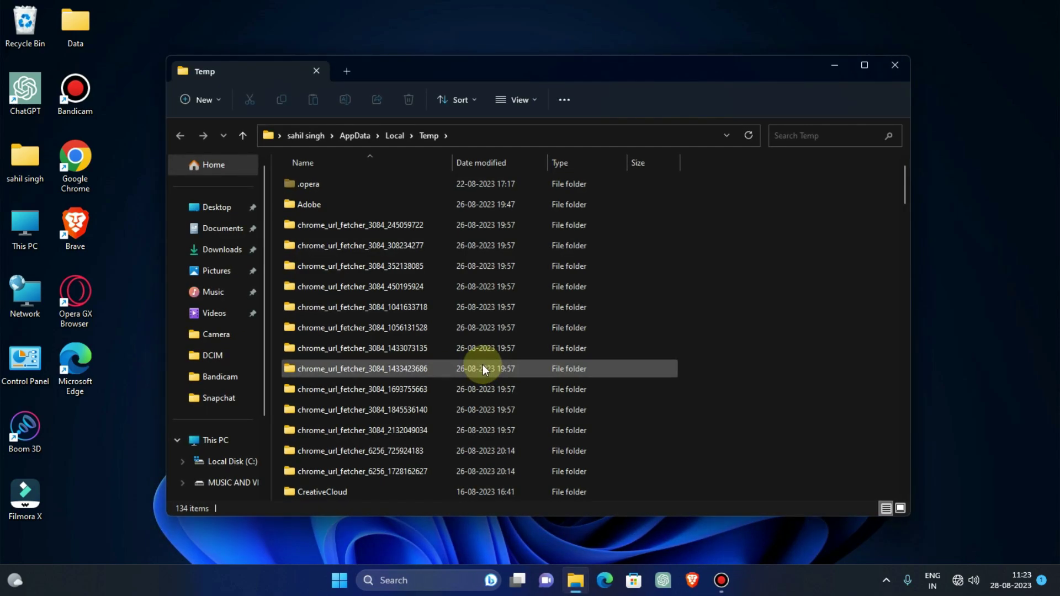
Delete all items in the user's local Temp folder, granting administrator permission for all current items
key("ctrl+a")
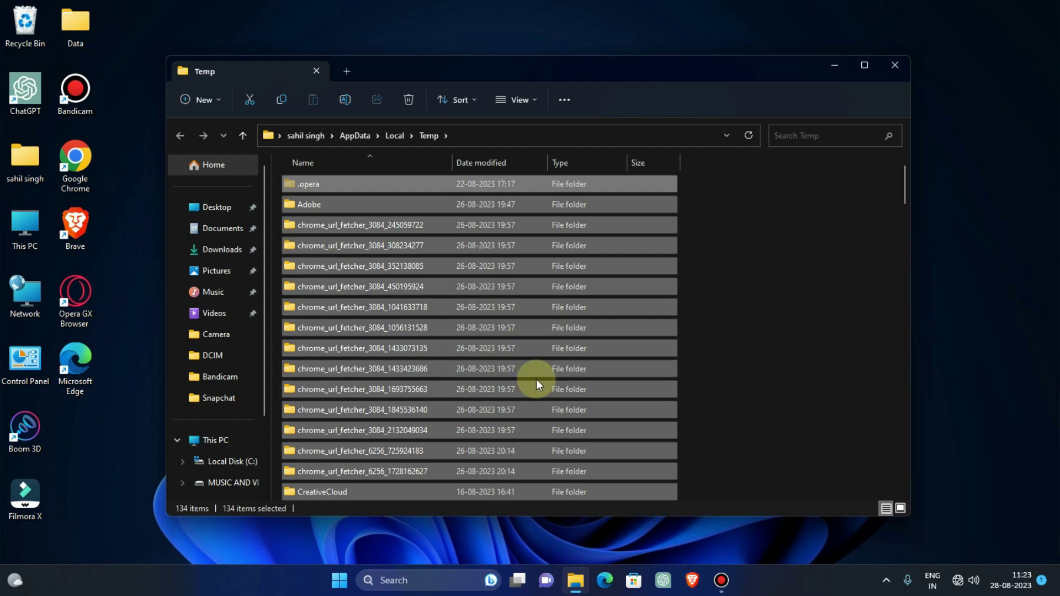
key("Delete")
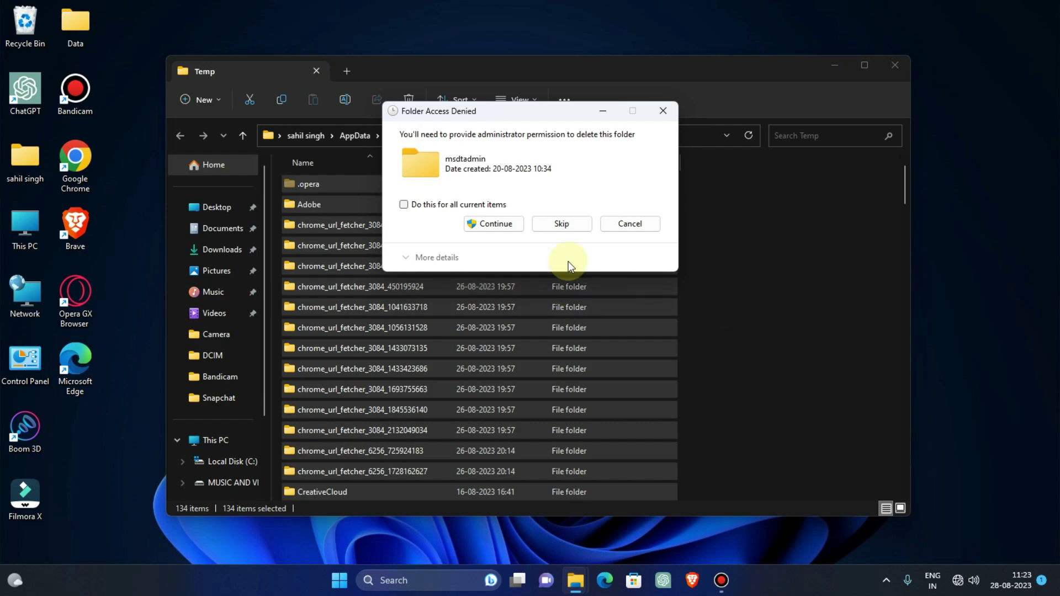
left_click(466, 208)
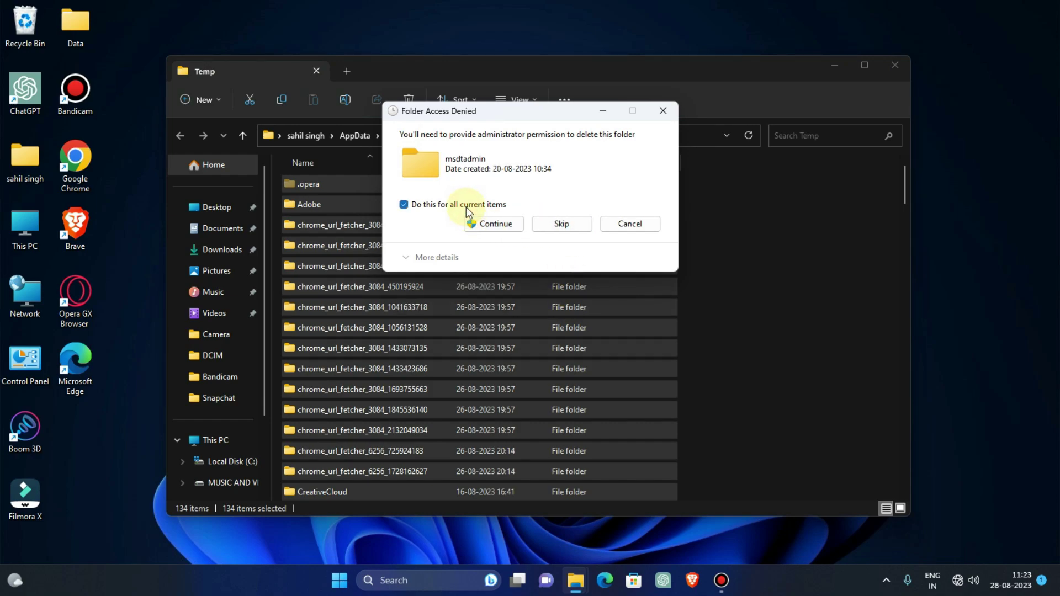
left_click(499, 225)
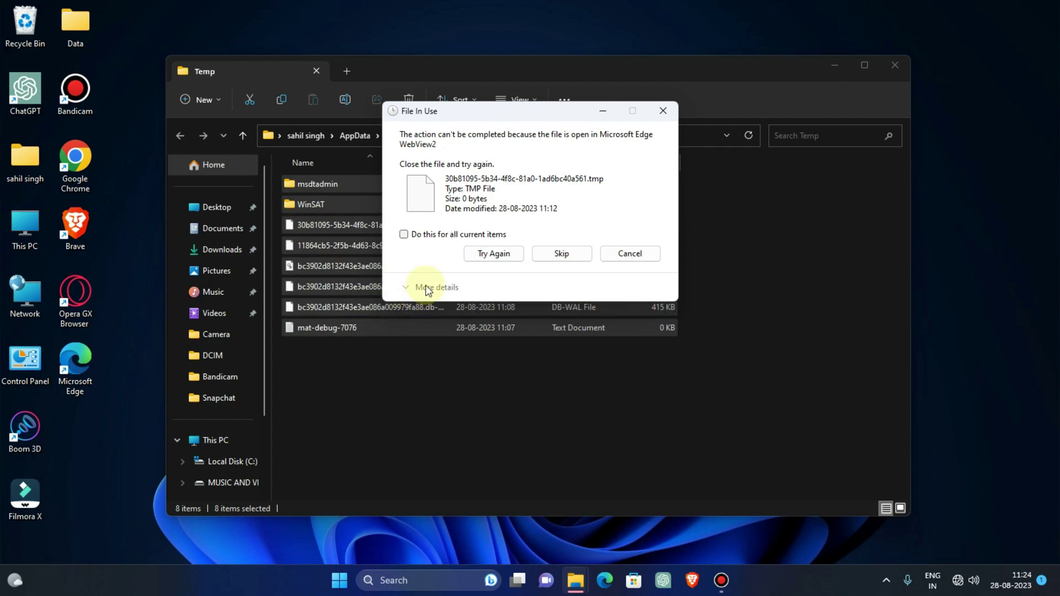
Retry deleting the file in use, skip all current in-use items and close the Temp folder window
left_click(486, 252)
left_click(486, 253)
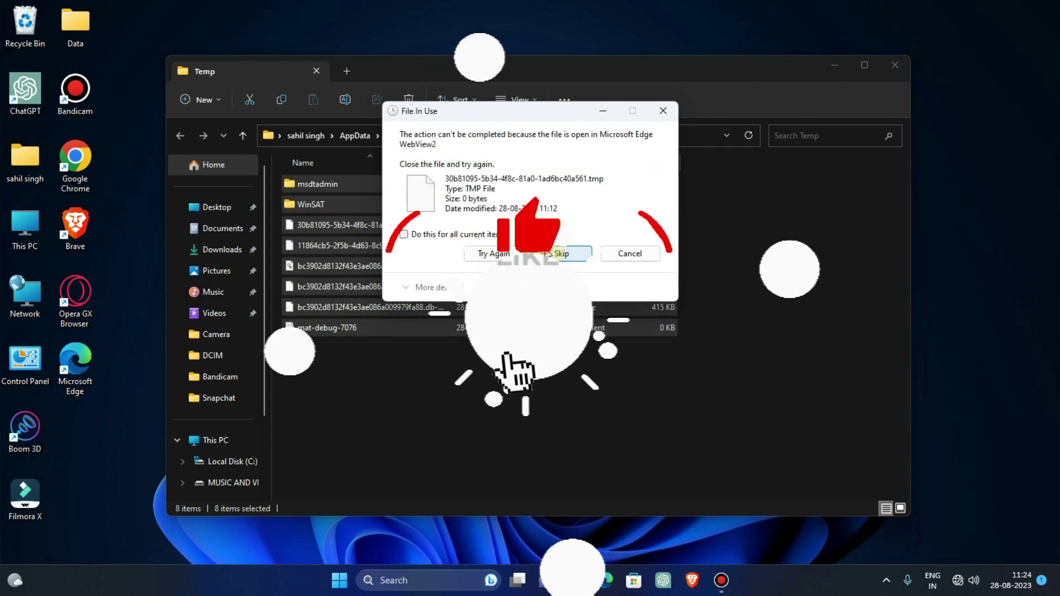
left_click(489, 252)
left_click(461, 234)
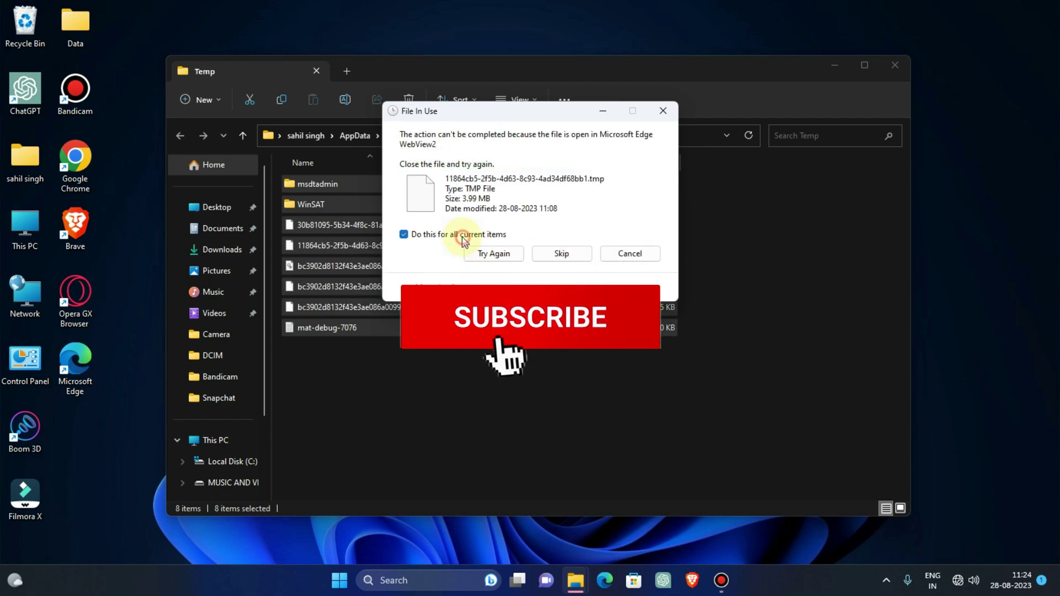
left_click(562, 253)
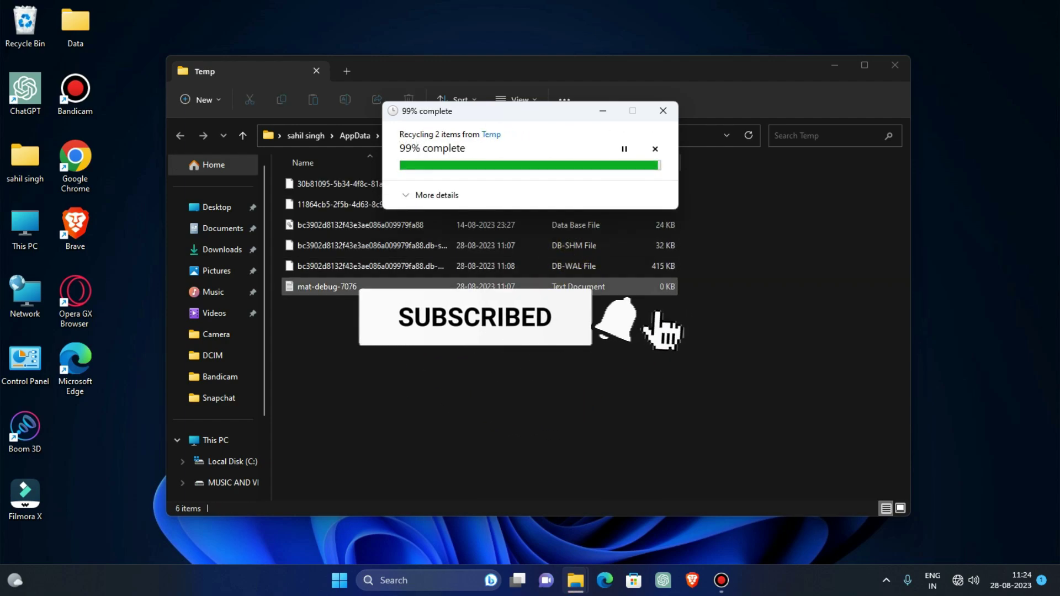
left_click_drag(433, 191, 360, 69)
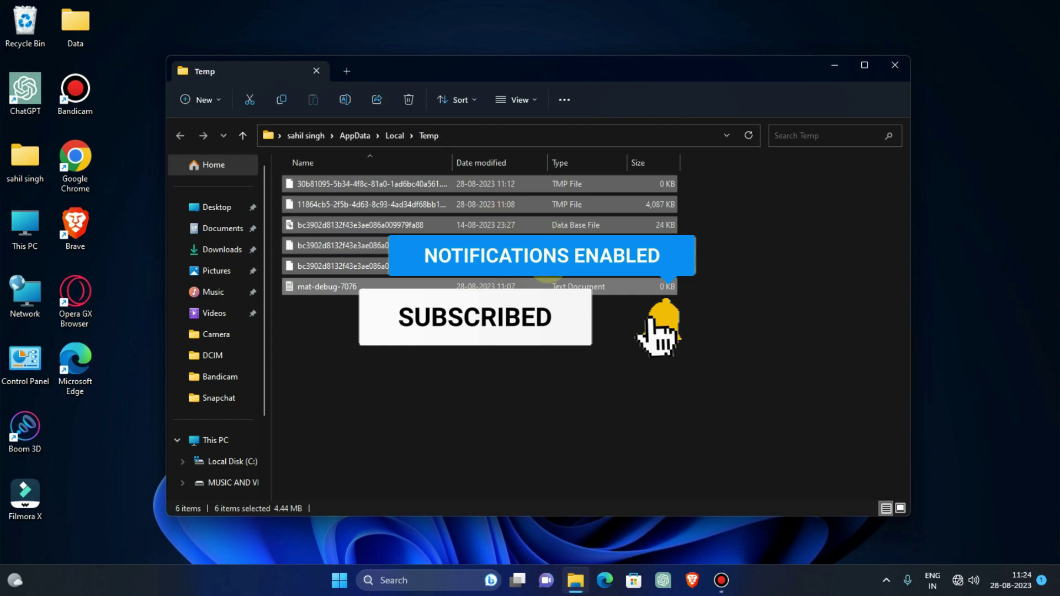
left_click(897, 66)
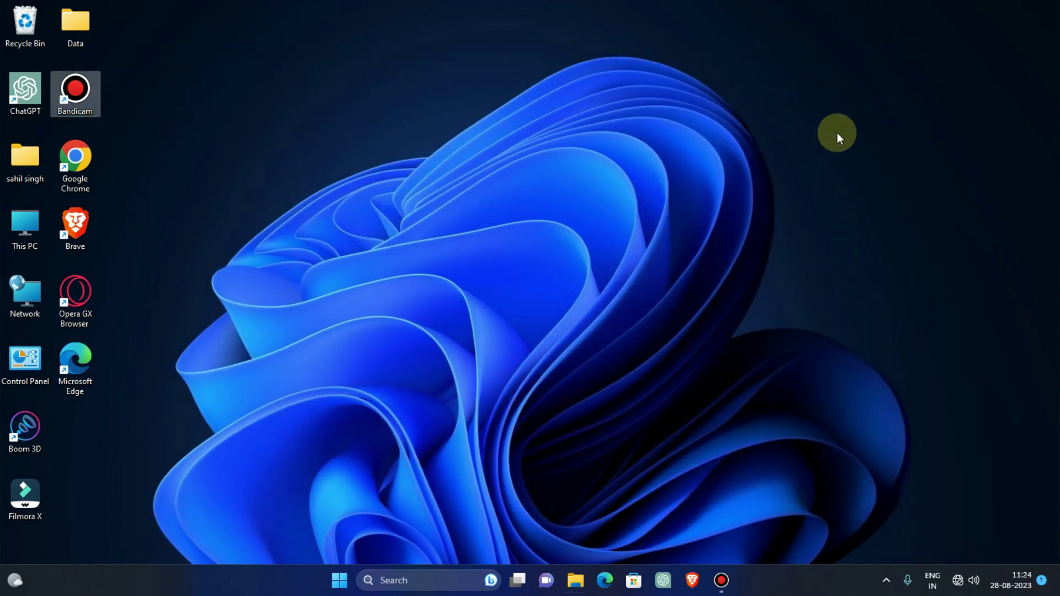
left_click(378, 236)
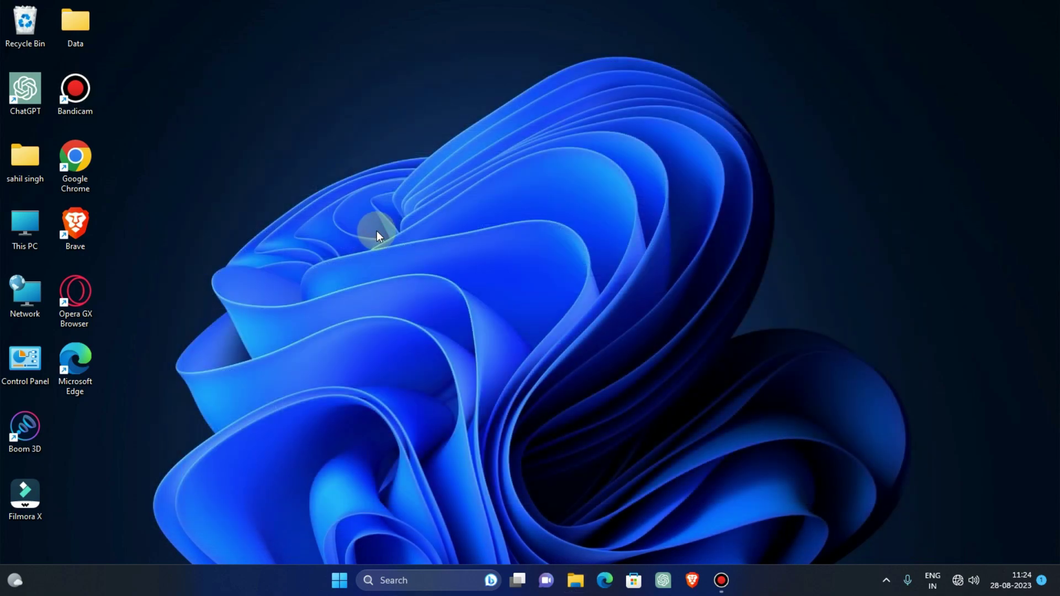
Find and open the Run dialog through Windows search, move it to the middle of the desktop and clear its command entry
left_click(395, 584)
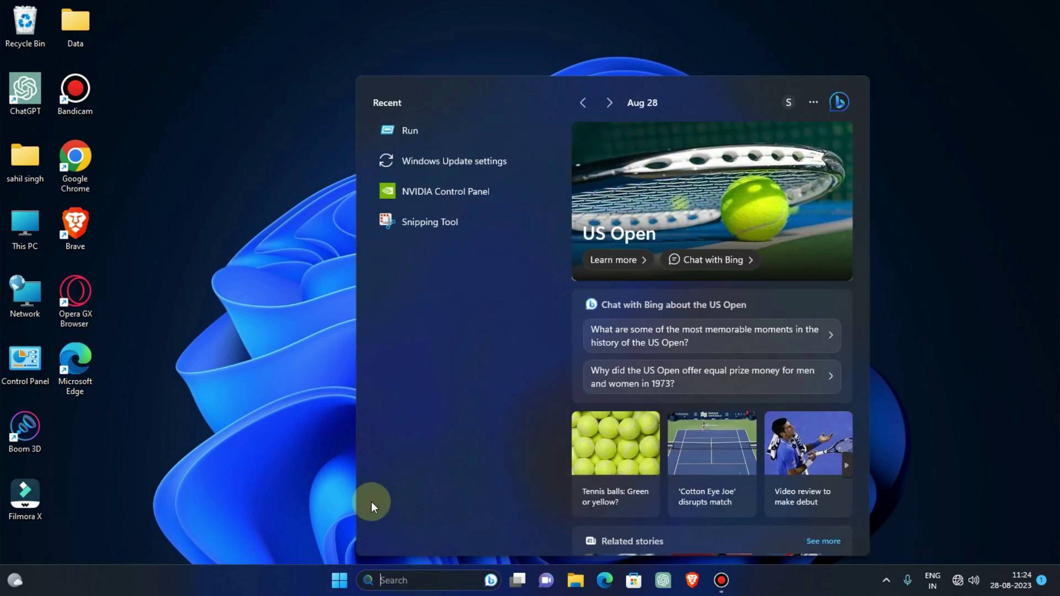
type("run")
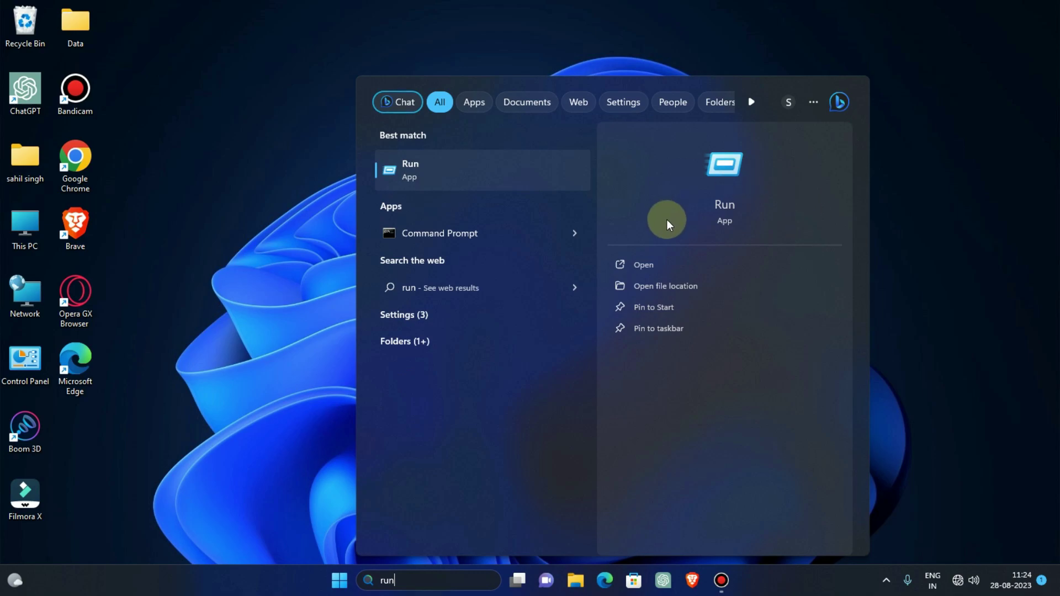
left_click(552, 165)
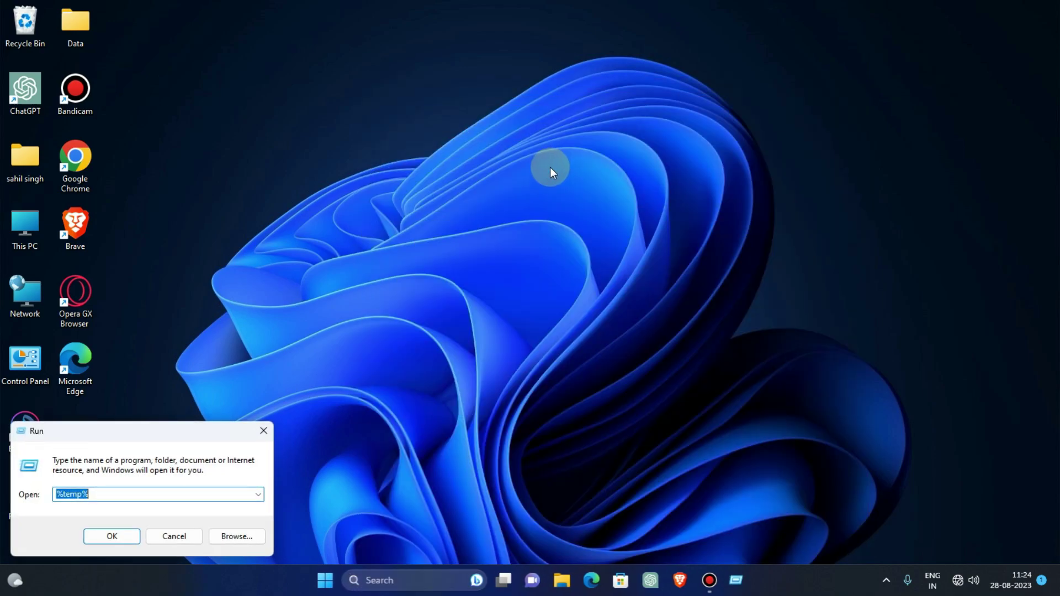
left_click_drag(131, 432, 503, 256)
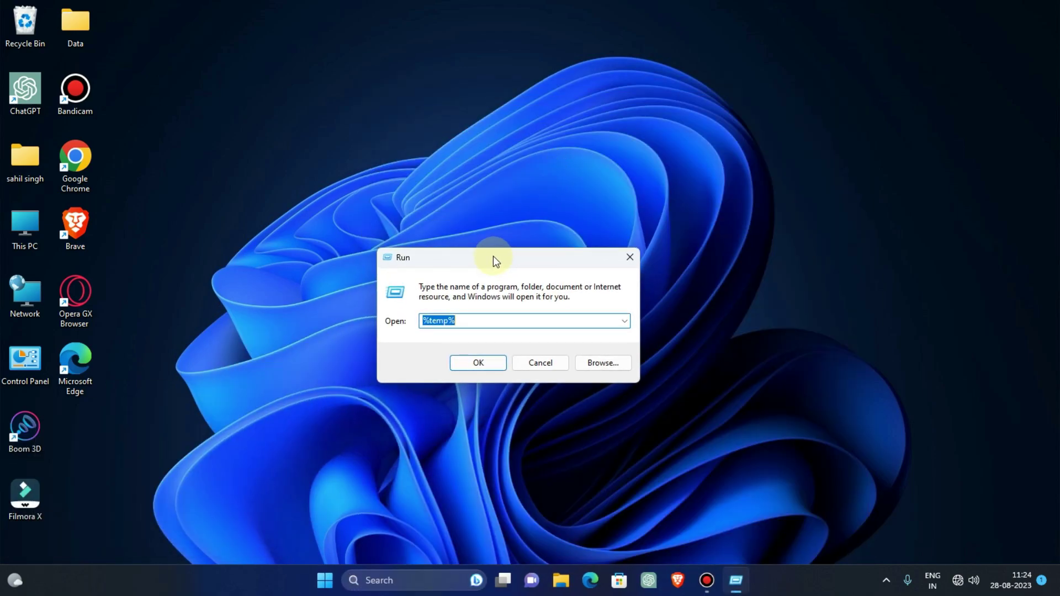
key("BackSpace")
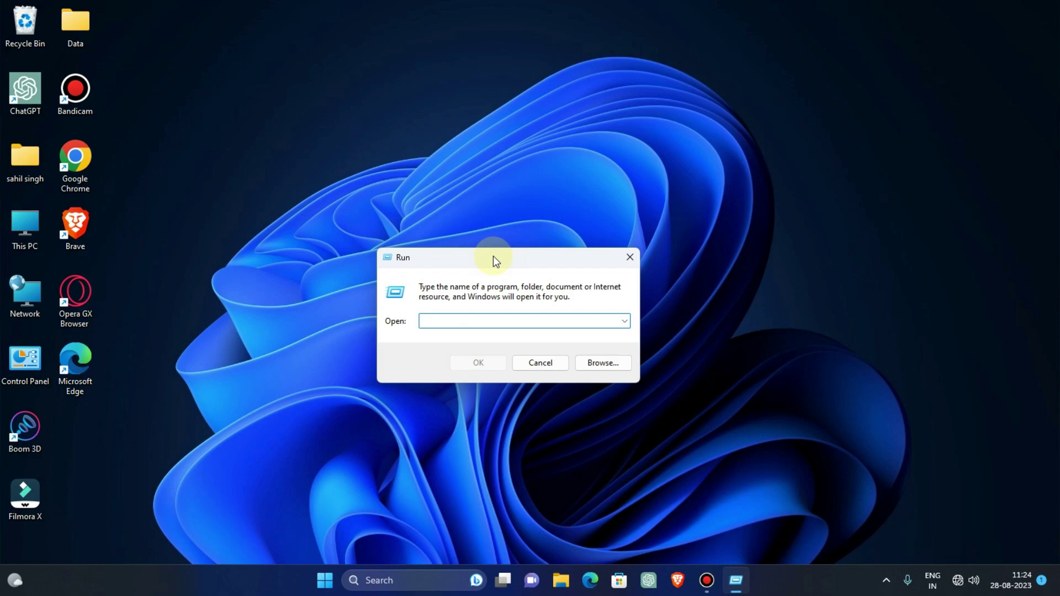
Run the command cleanmgr and choose drive C: for Disk Clean-up
type("cleanmgr")
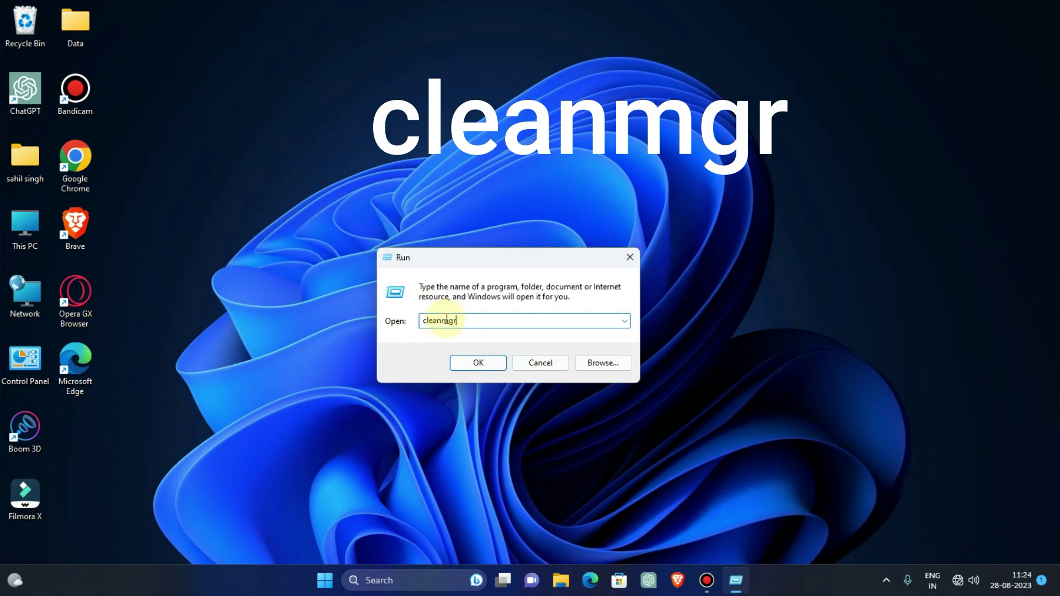
left_click_drag(469, 319, 398, 319)
left_click(467, 319)
left_click(484, 365)
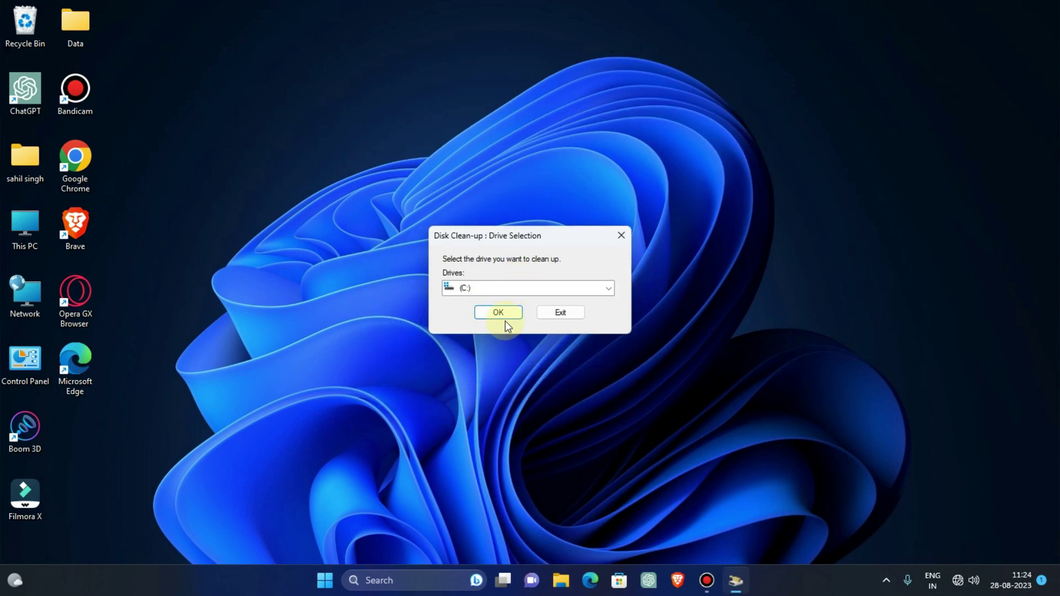
left_click(498, 313)
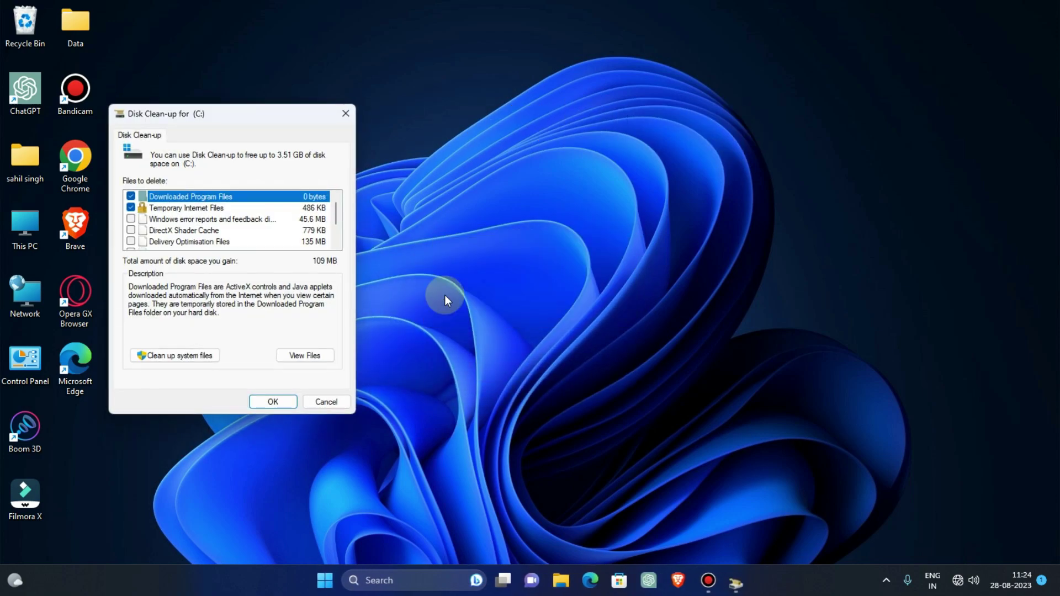
Centre the Disk Clean-up window and also mark Windows error reports, DirectX Shader Cache, Delivery Optimisation Files and Recycle Bin for deletion
left_click_drag(204, 114, 504, 138)
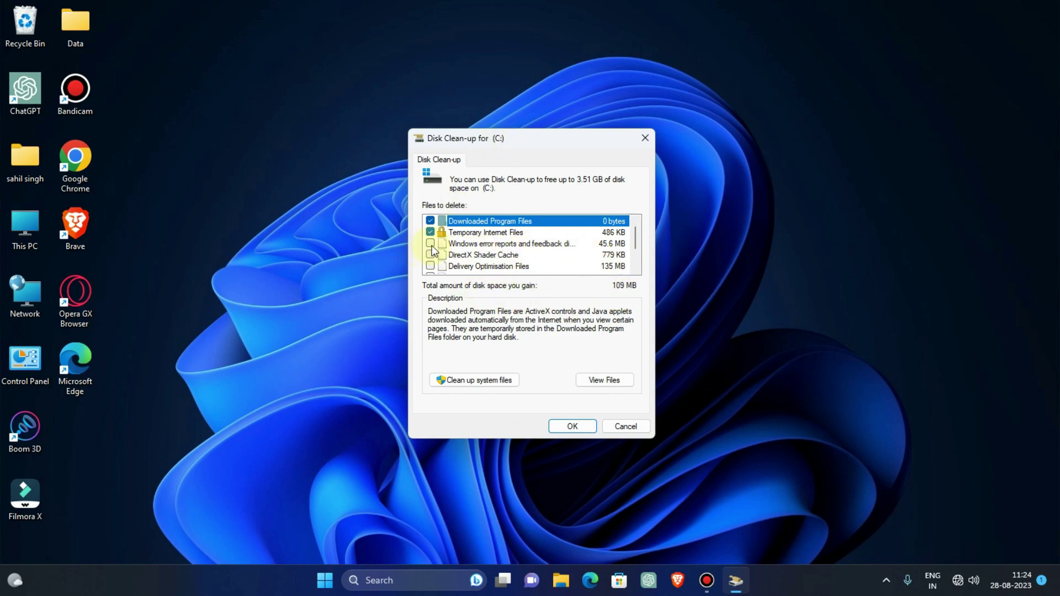
left_click(431, 265)
left_click_drag(636, 237, 639, 256)
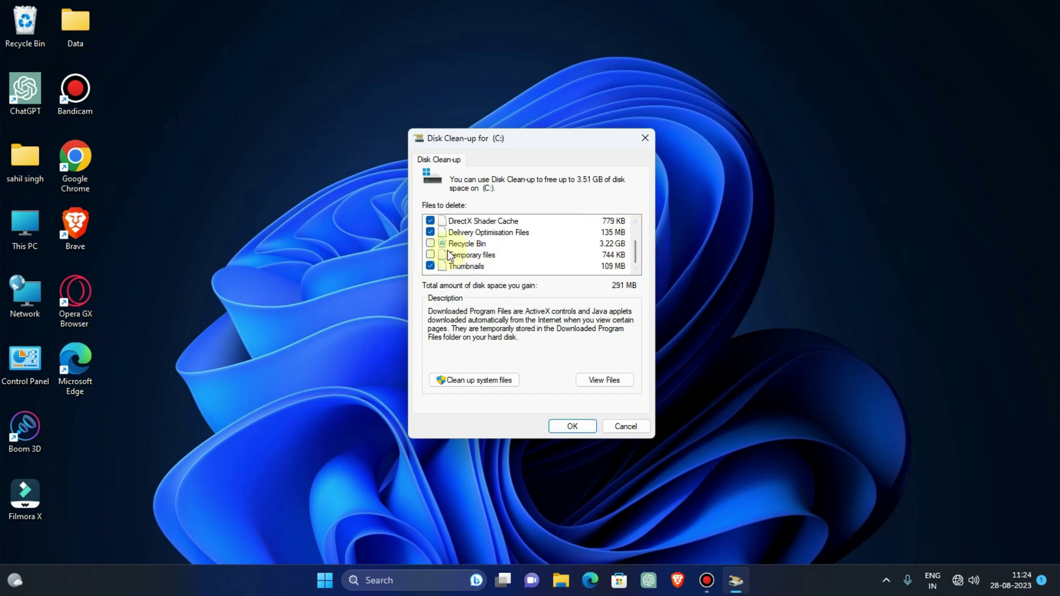
left_click(430, 244)
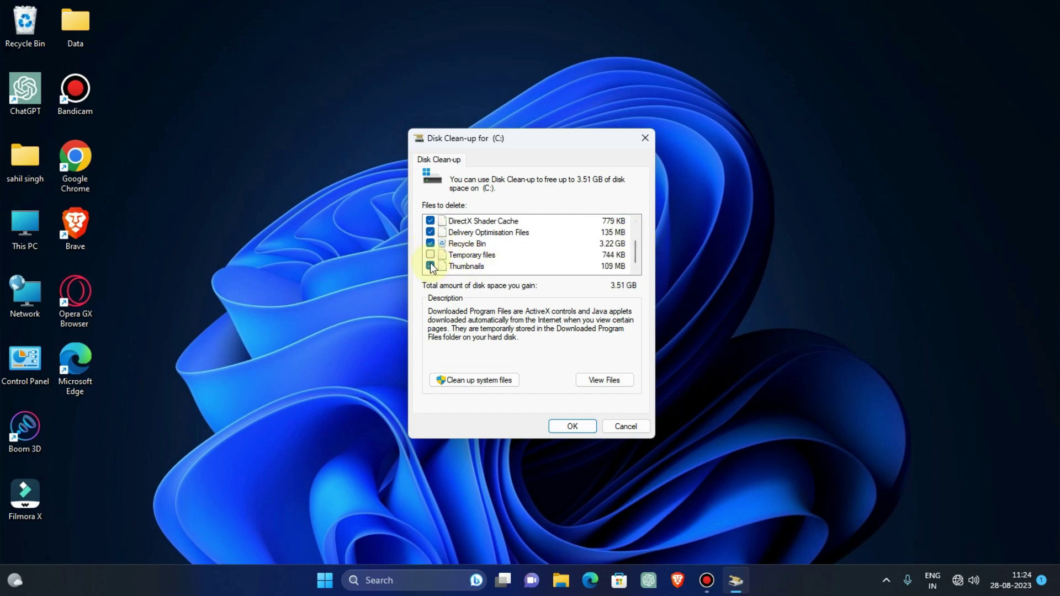
scroll(545, 261, "up", 1)
Start the clean-up of drive C:, confirm permanent deletion and grant administrator permission to delete the msdtadmin folder for all current items
left_click(574, 424)
left_click(552, 298)
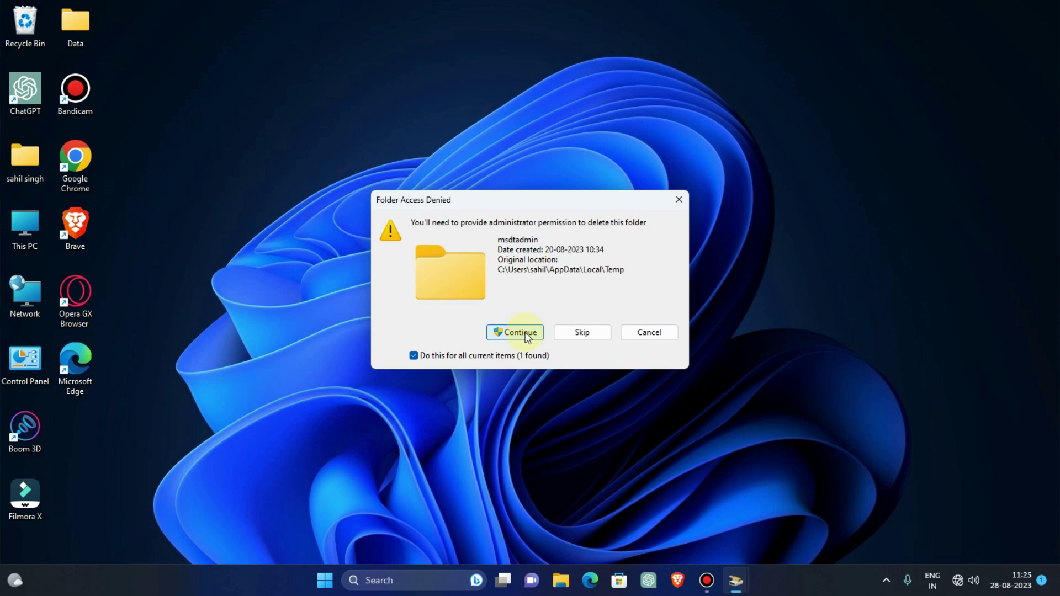
left_click(516, 332)
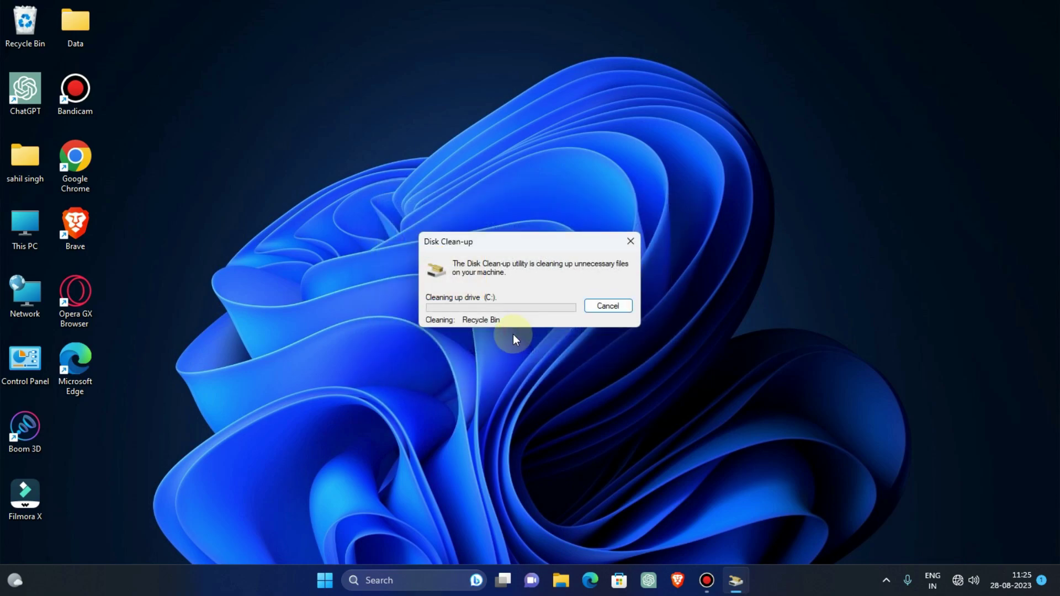